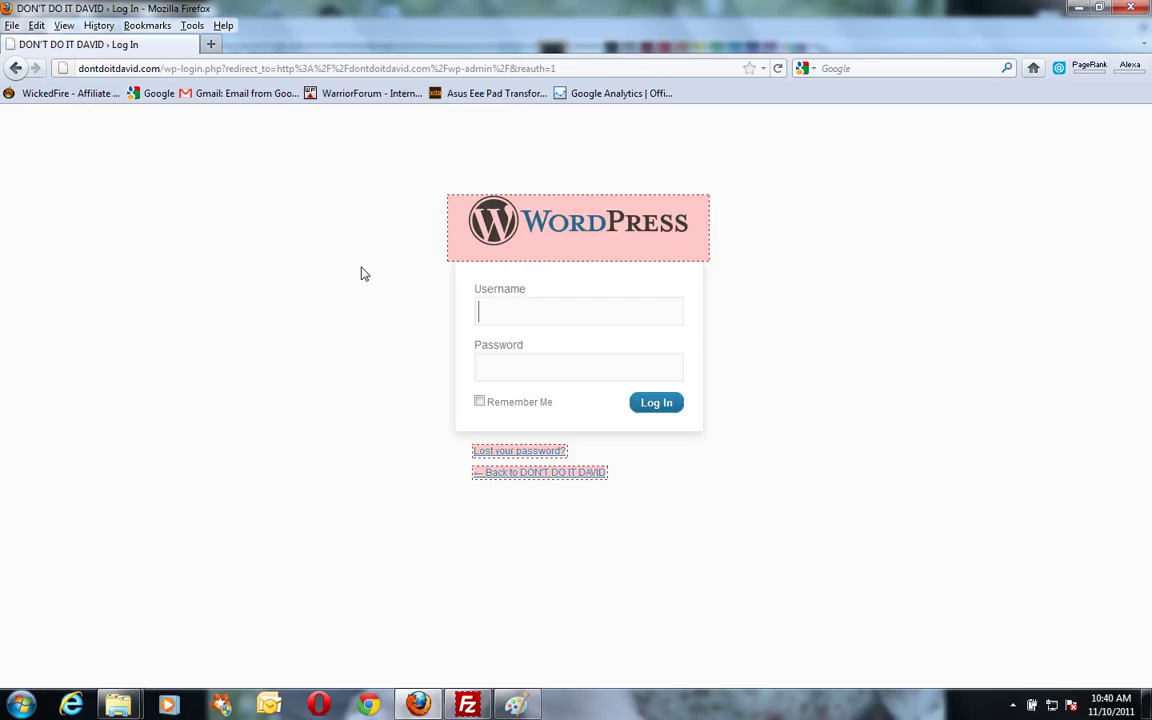
Log in to the WordPress admin with the username and account password, and dismiss the offer to remember the password.
text(david)
key(Tab)
text(••••••••)
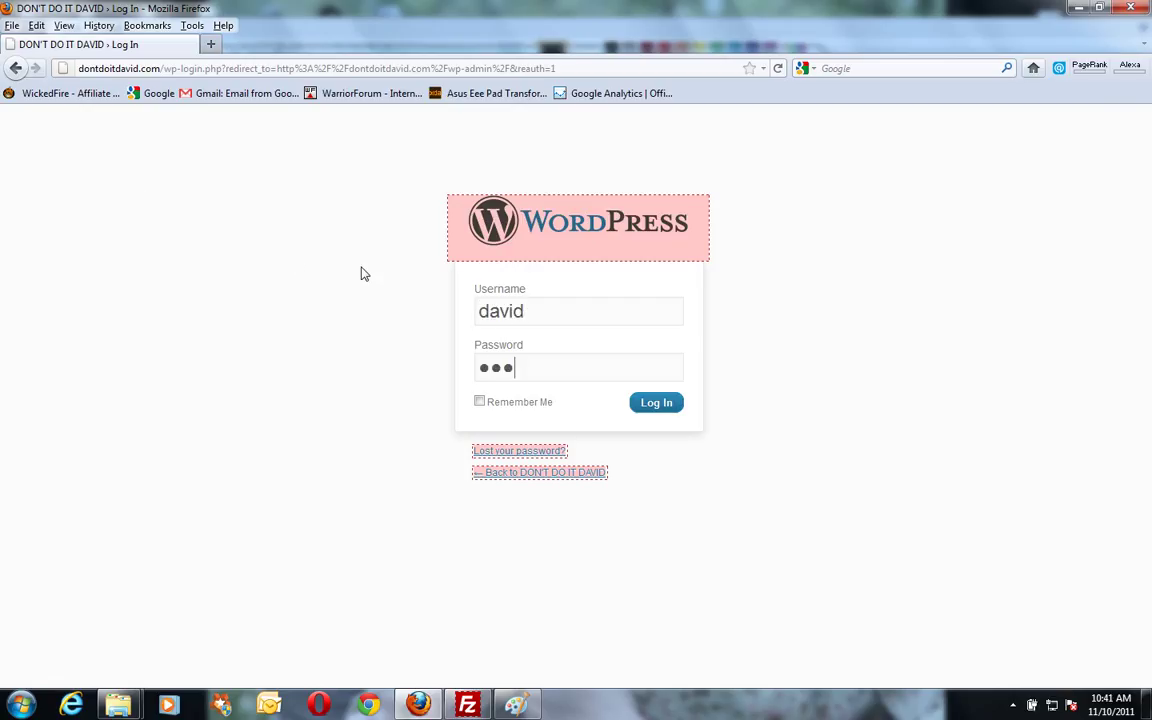
click(658, 406)
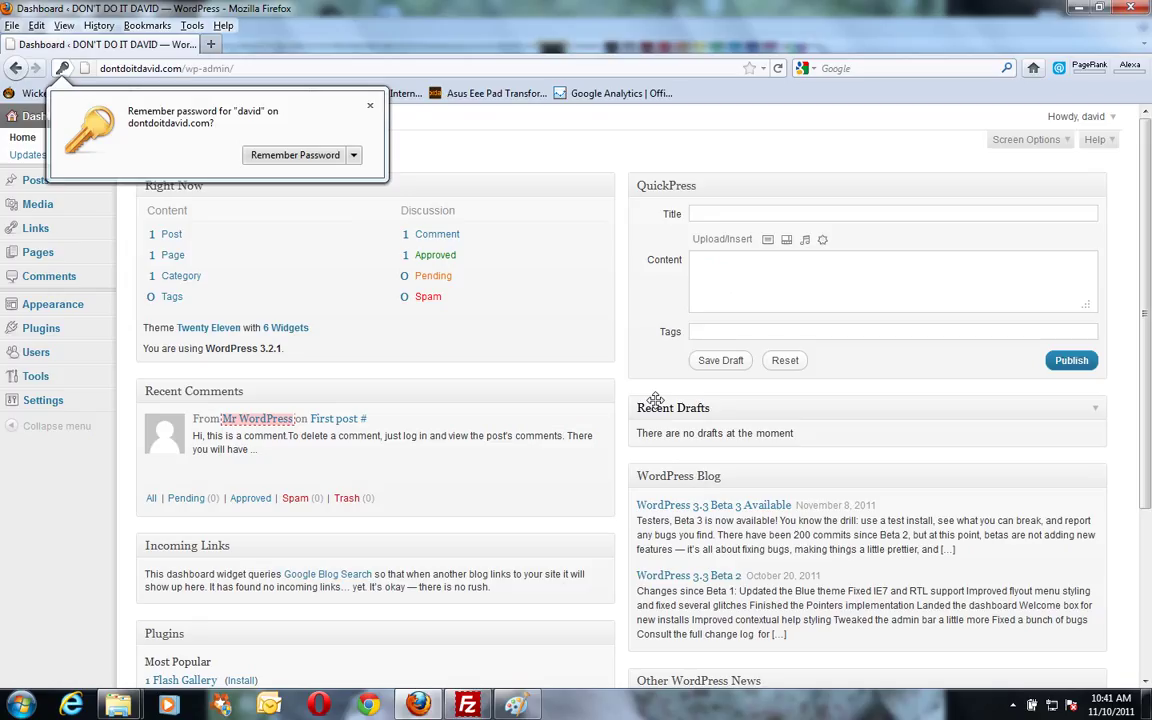
click(369, 106)
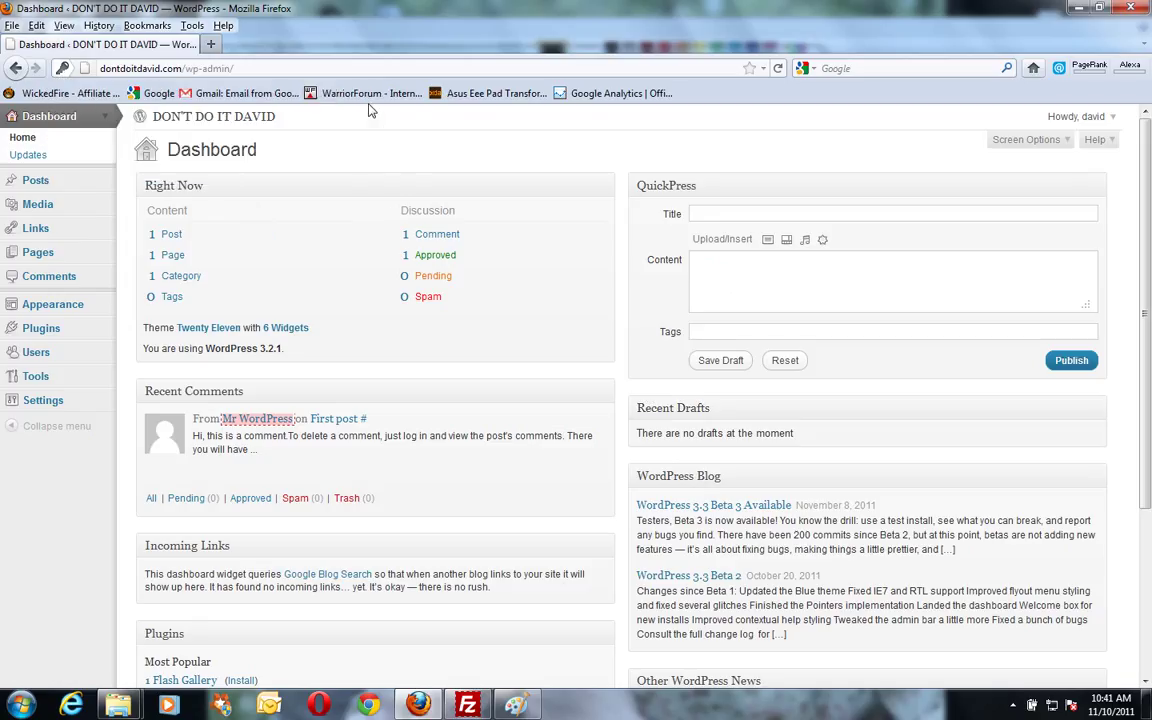
Create a new post titled "This is my second post Look at me".
click(36, 182)
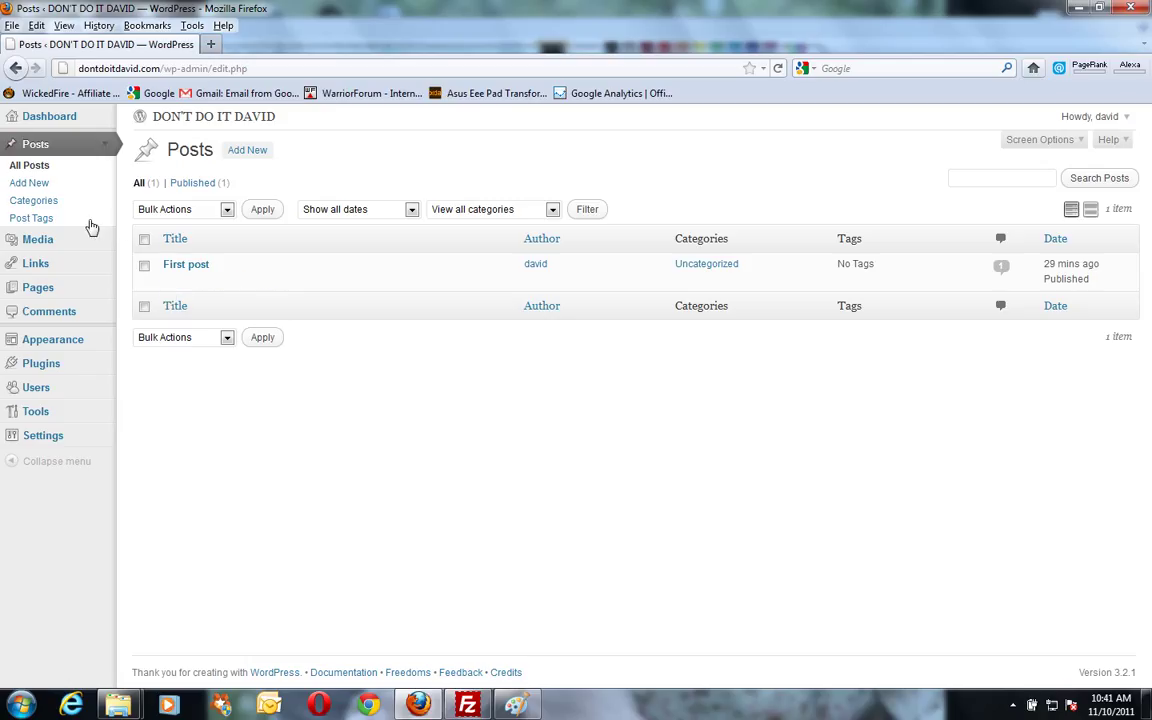
click(28, 184)
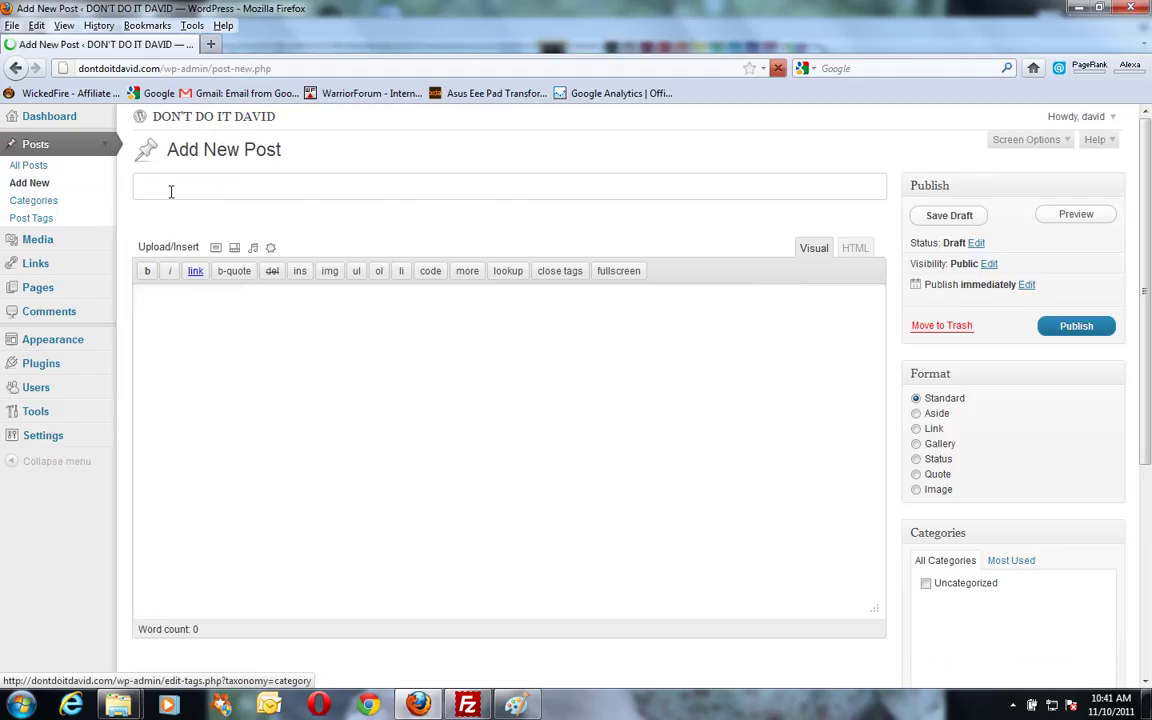
text(Th)
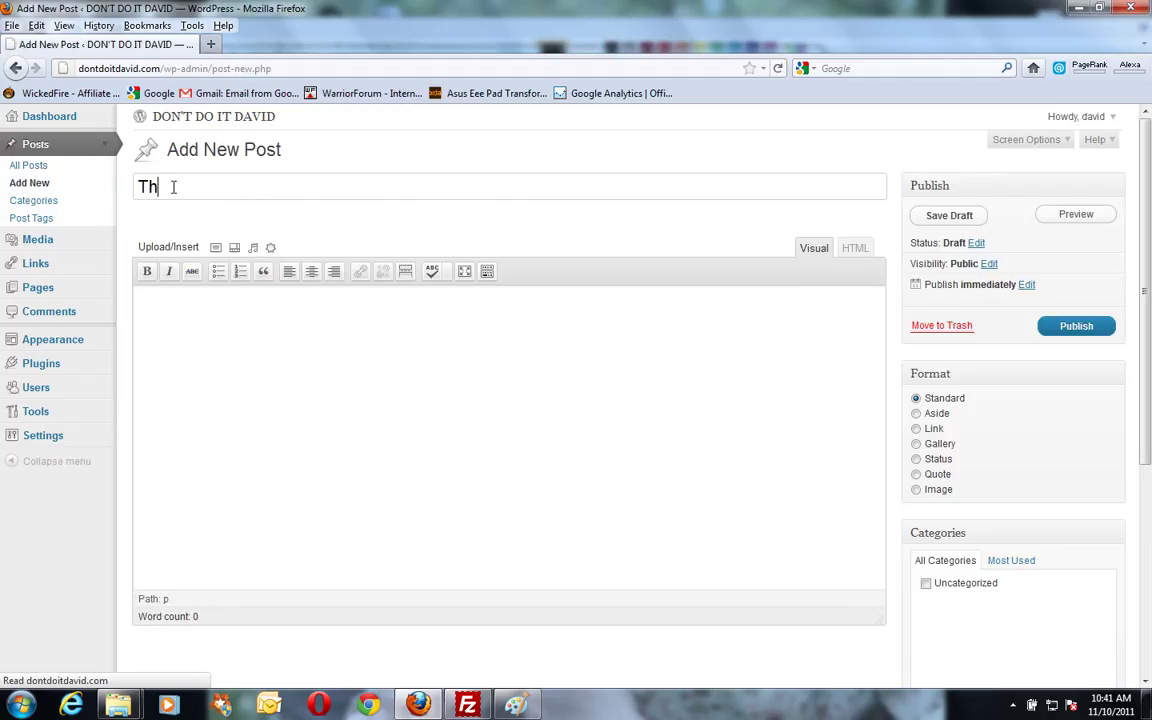
text(is is my )
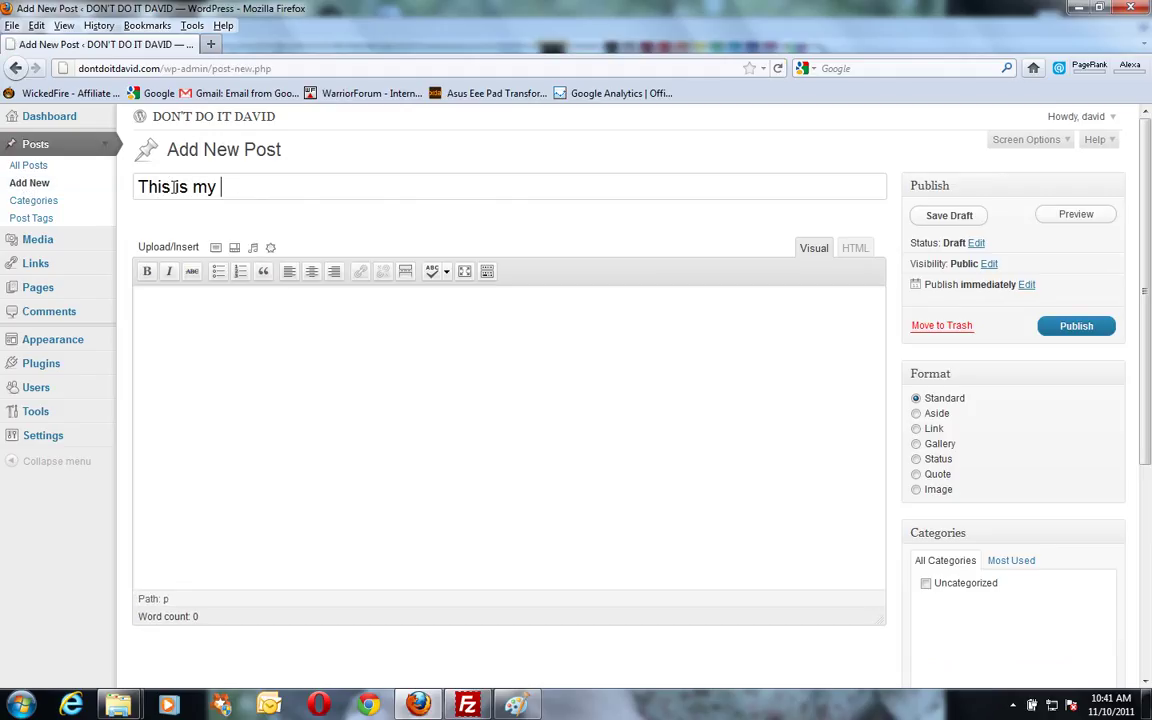
text(second p)
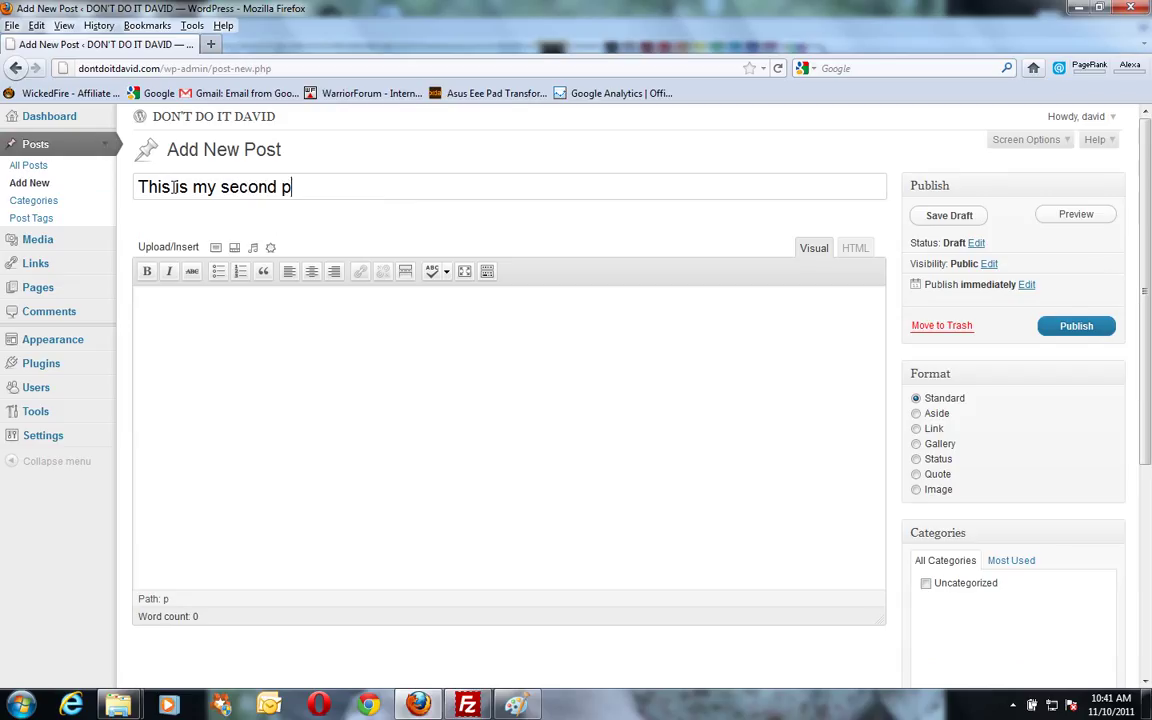
text(ost Look at me)
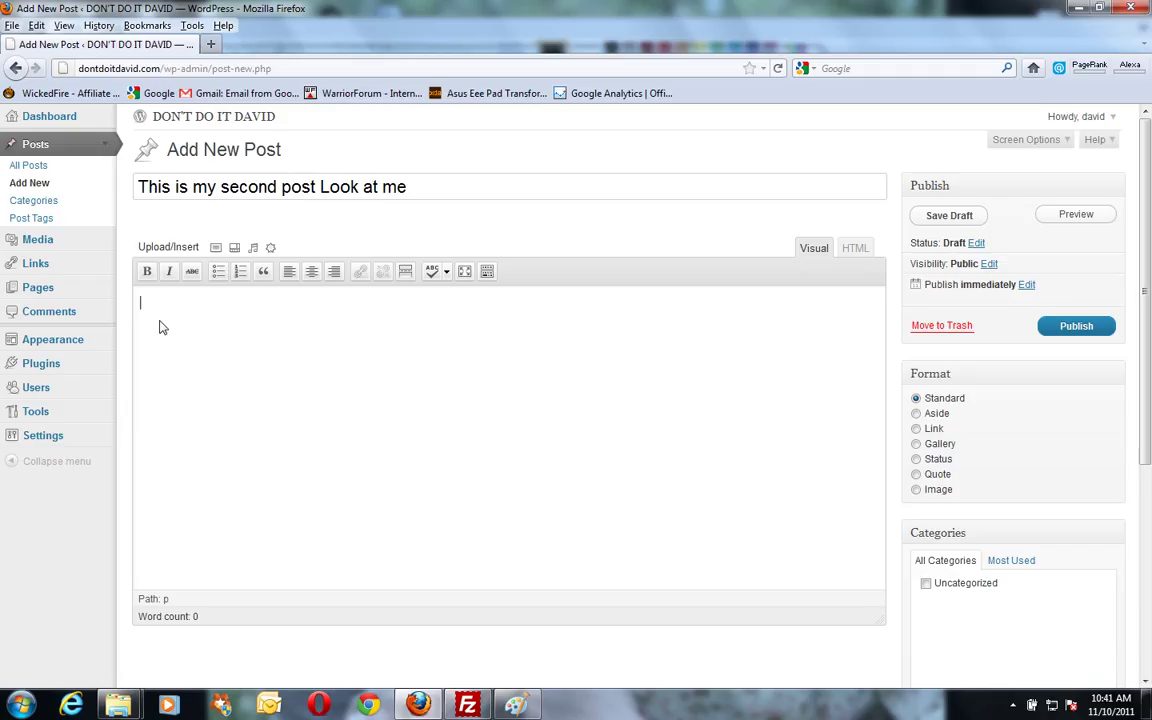
Write the post body "Hi everyone how are you today. I love blogging" and, below a gap, "Here is a picture for you to see".
text(Hi everyone ha)
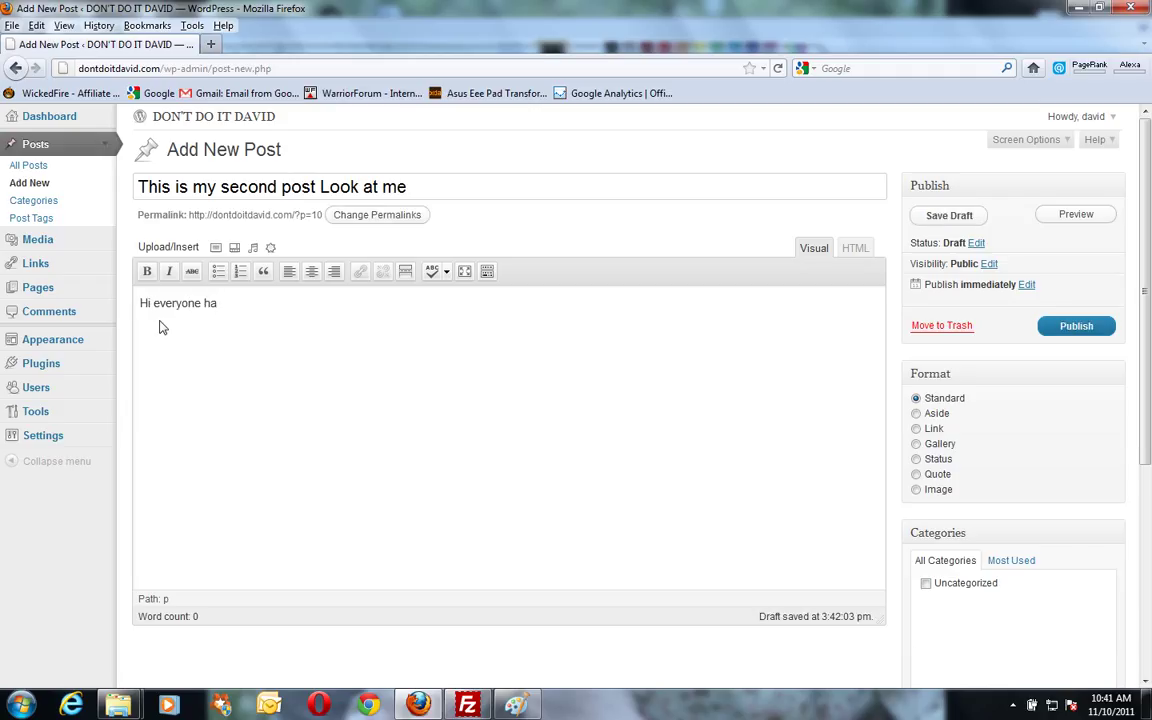
key(BackSpace)
text(ow are you today.  I love blogging)
key(Return)
text(Here is a picture for you to see)
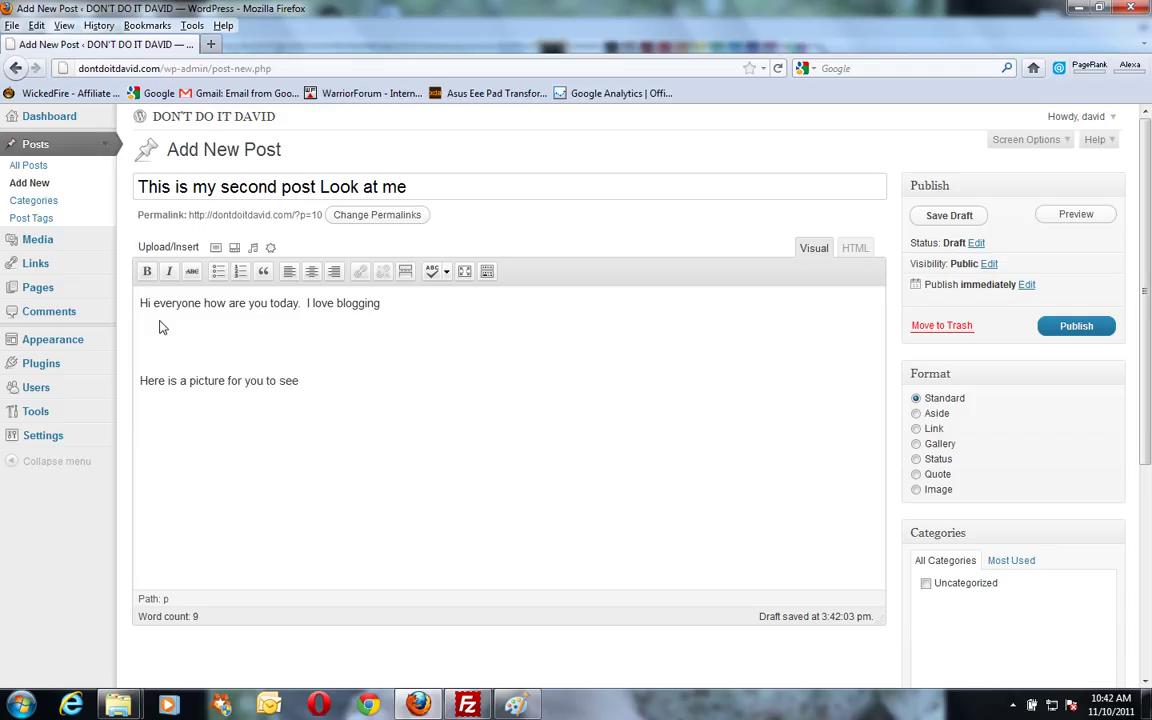
Upload the image summer08 054.JPG from the computer to the post.
click(216, 248)
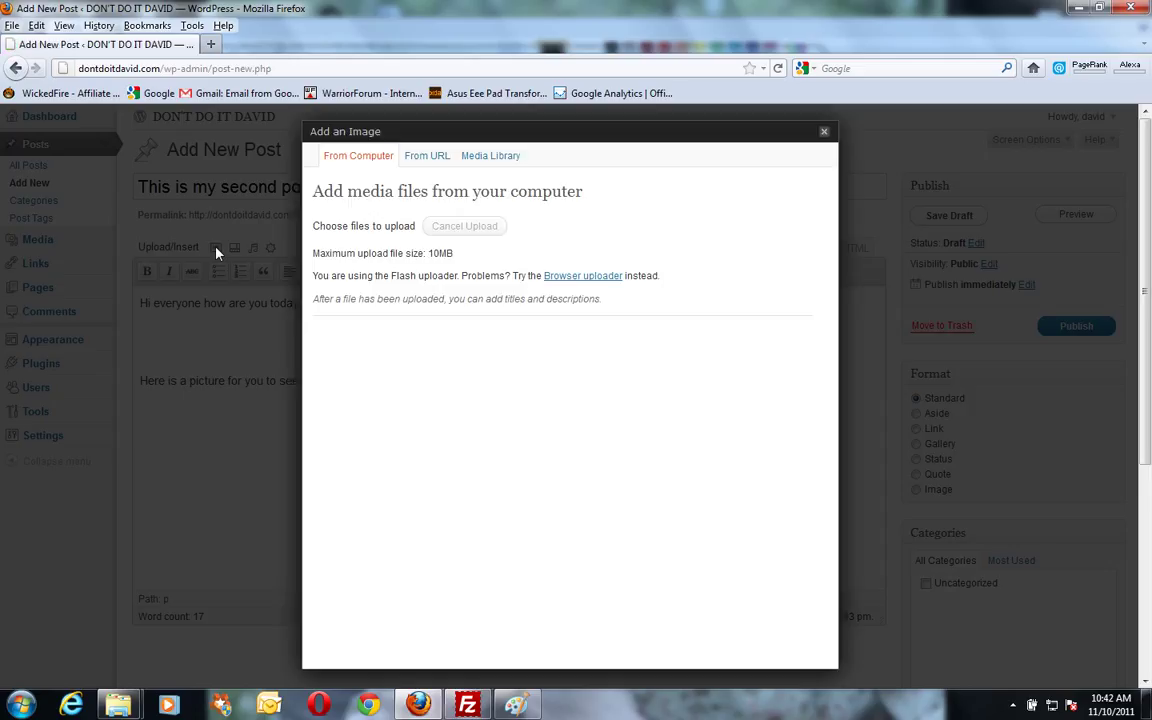
click(462, 229)
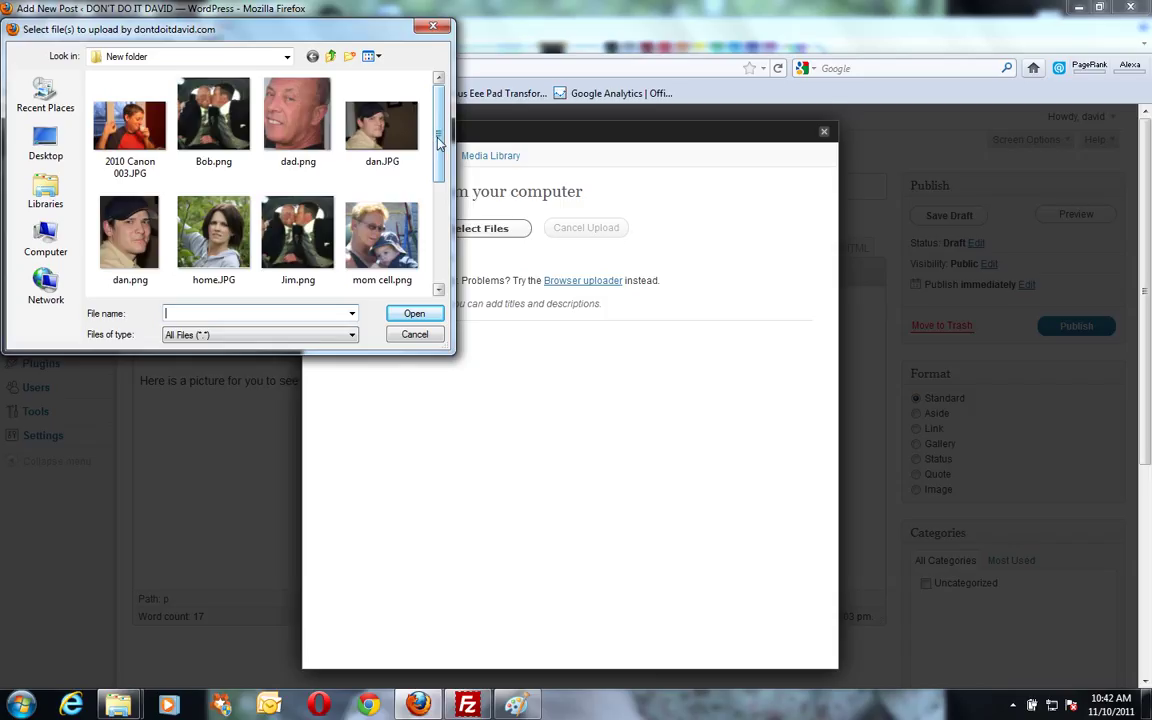
drag(436, 141, 438, 249)
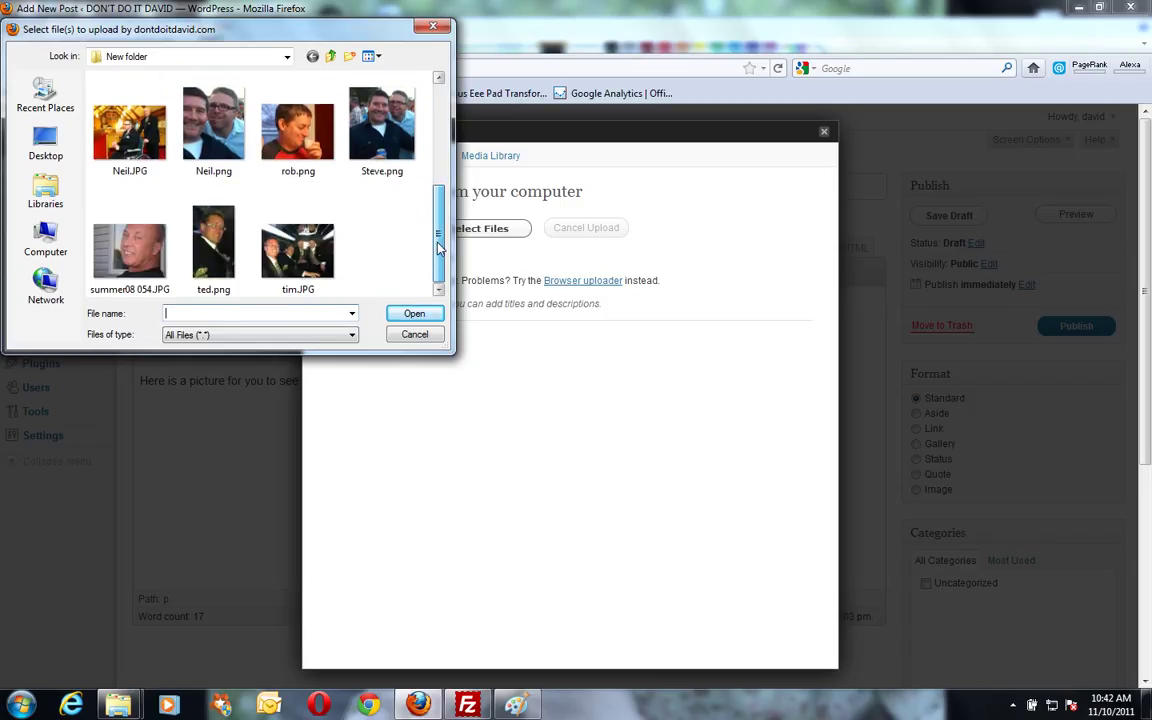
click(130, 245)
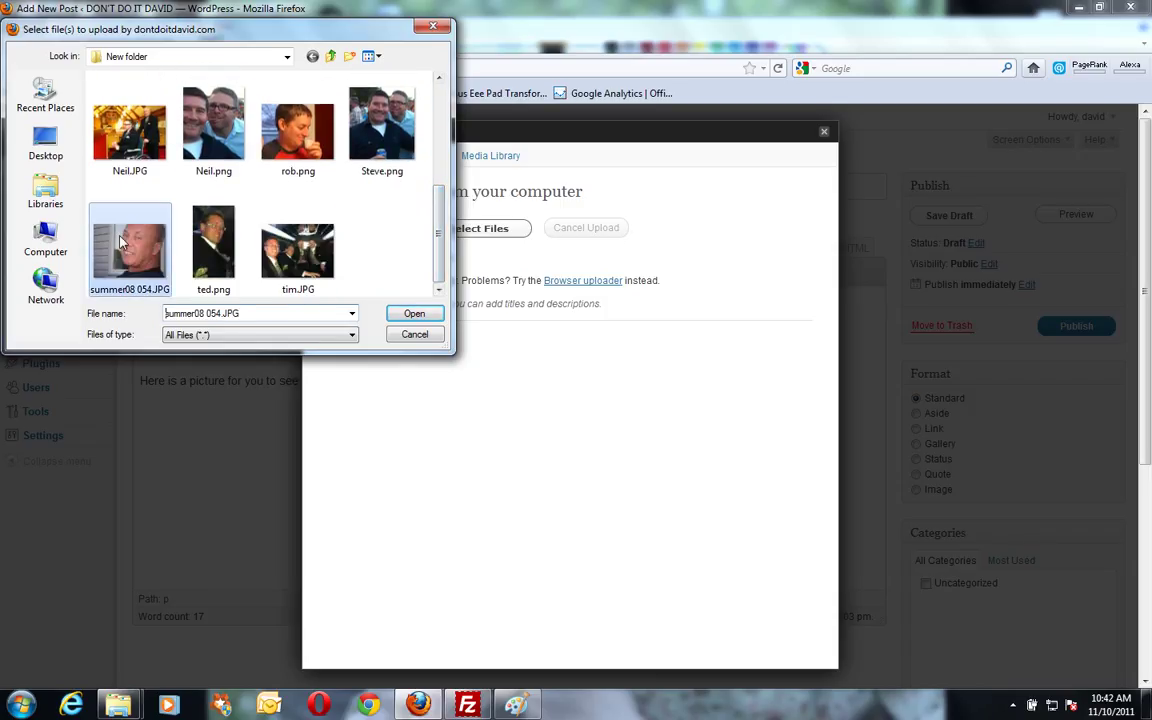
click(404, 316)
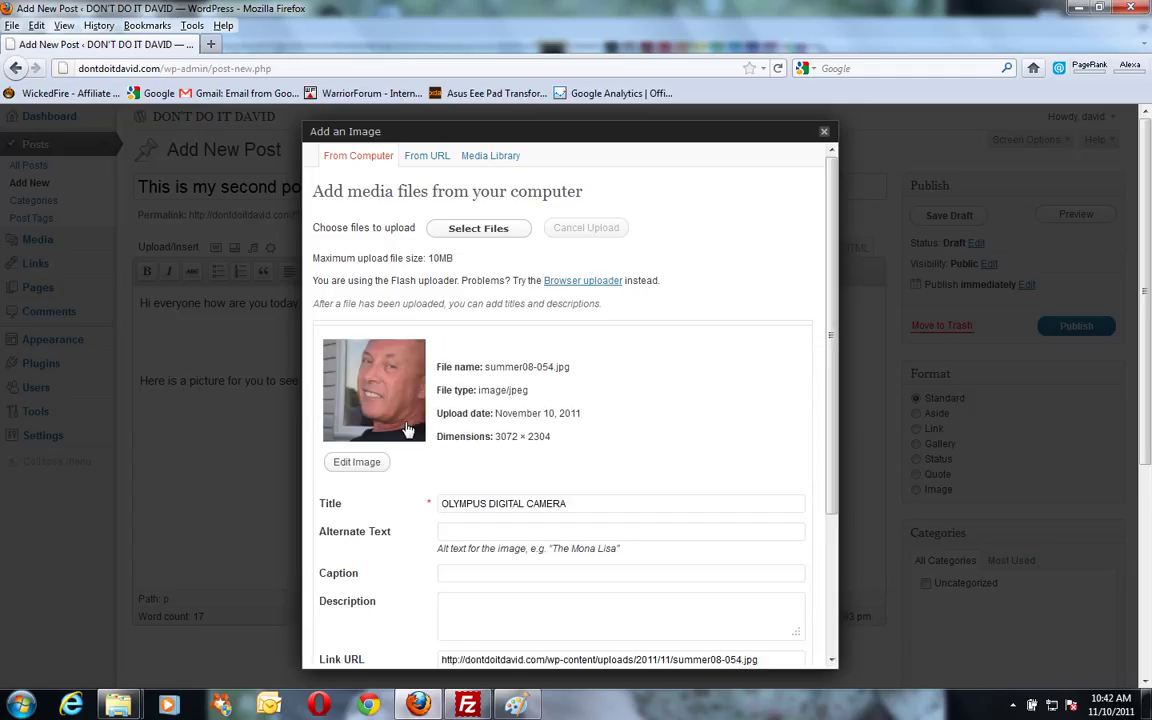
Set the uploaded image's title to "Me", describe it as "Picture of me" followed by the person's first name, and save all changes.
scroll(455, 440, down, 1)
drag(573, 414, 428, 413)
text(Me)
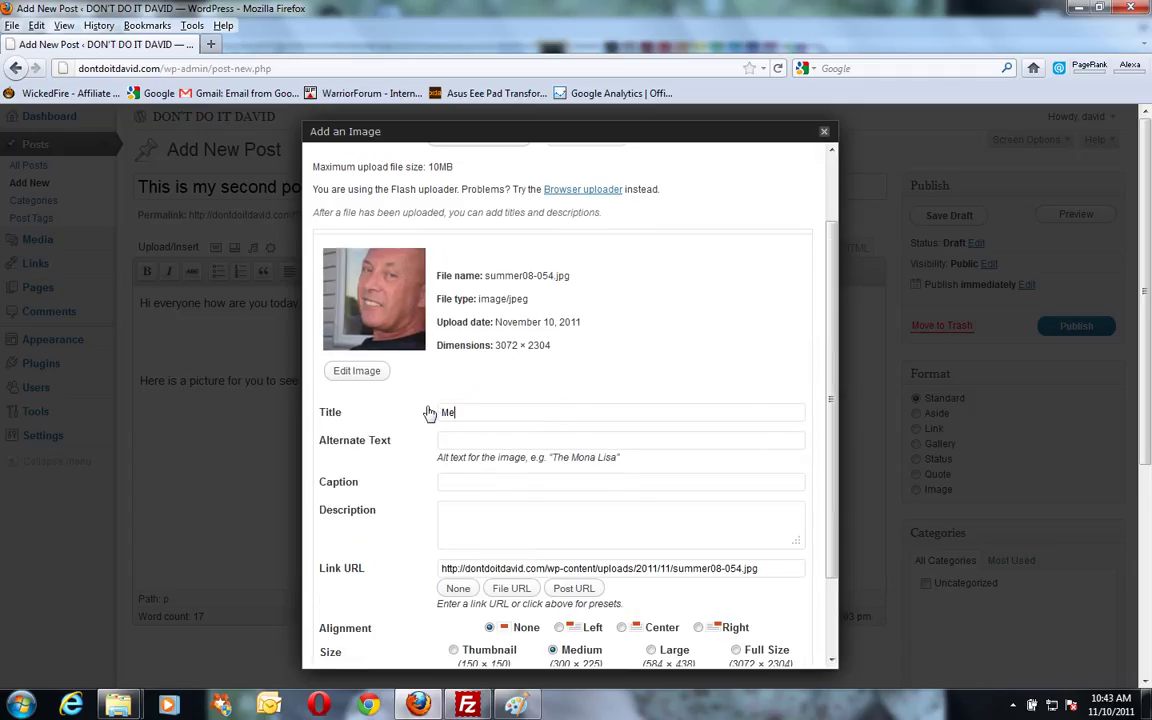
click(453, 481)
click(455, 512)
text(Picture of me Dav)
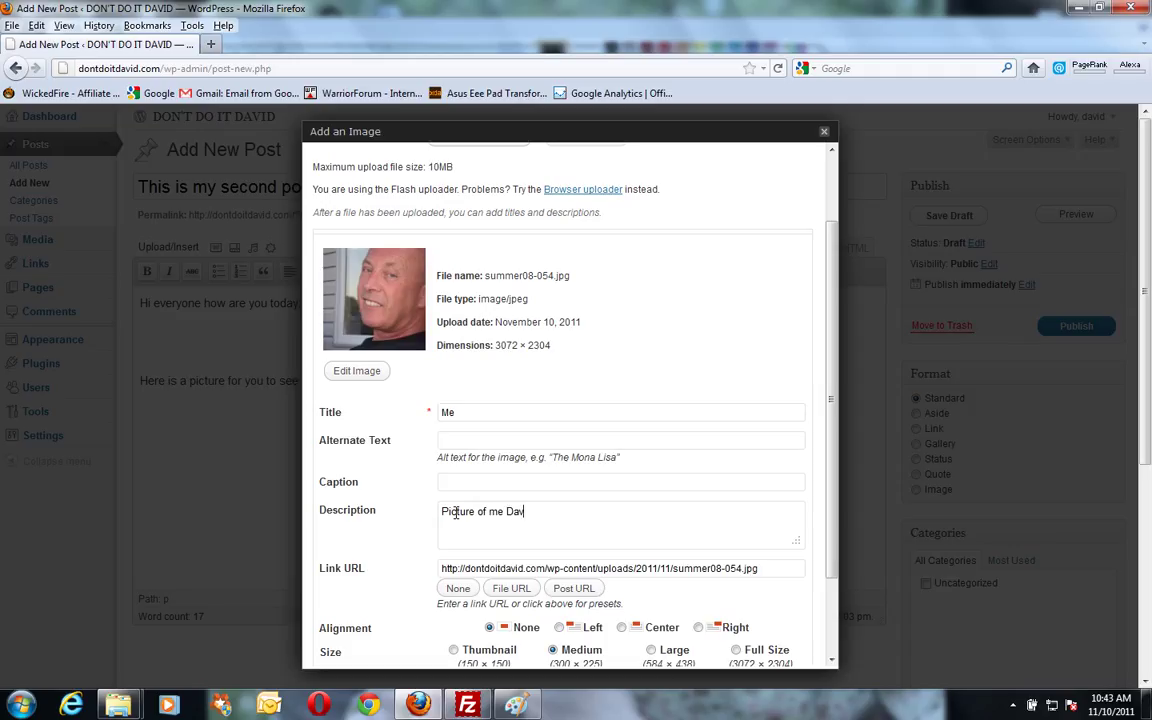
text(id)
scroll(405, 521, down, 2)
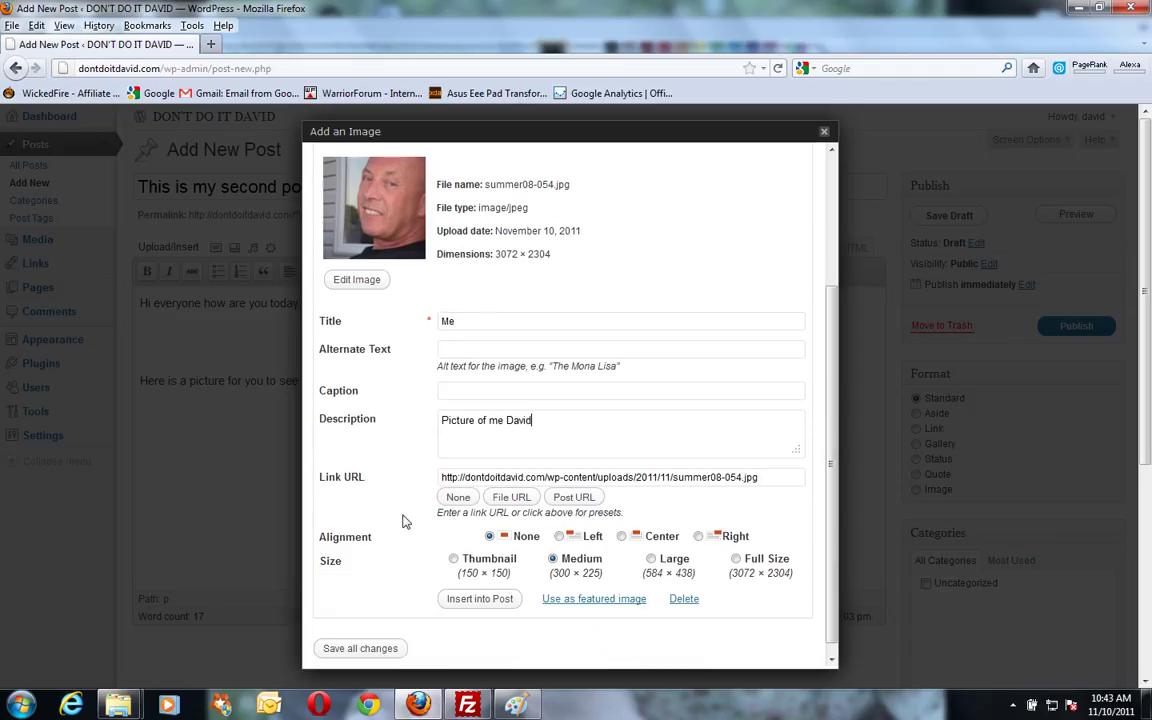
scroll(405, 500, down, 1)
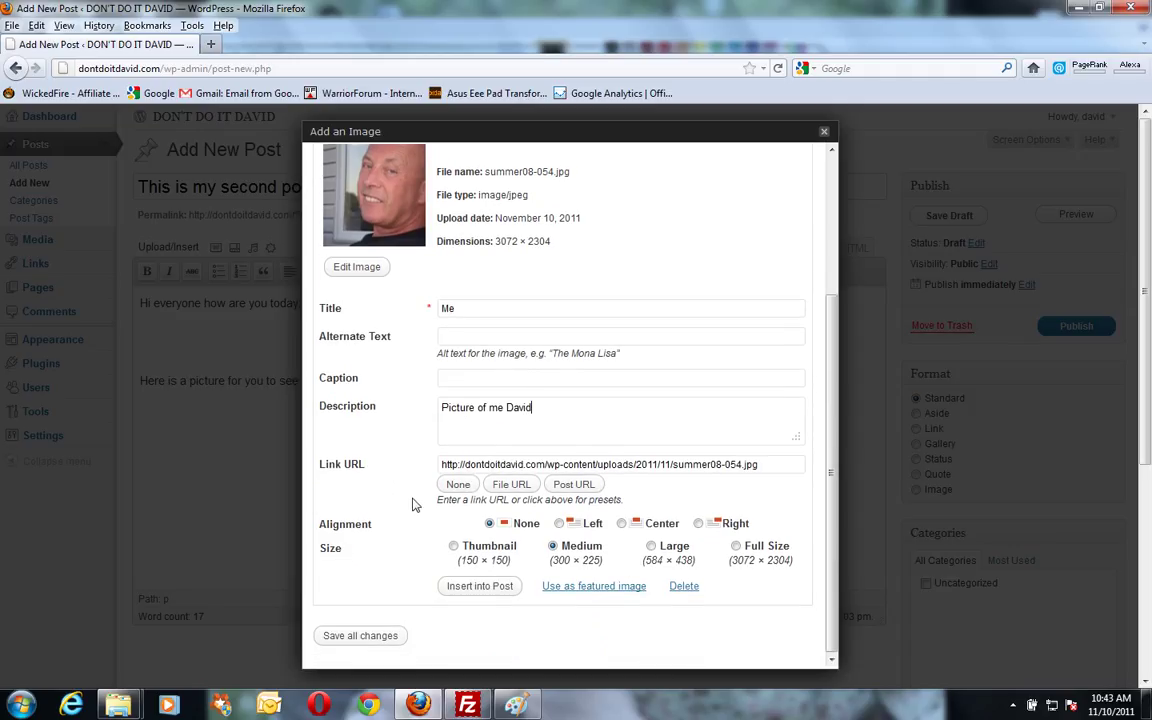
click(357, 636)
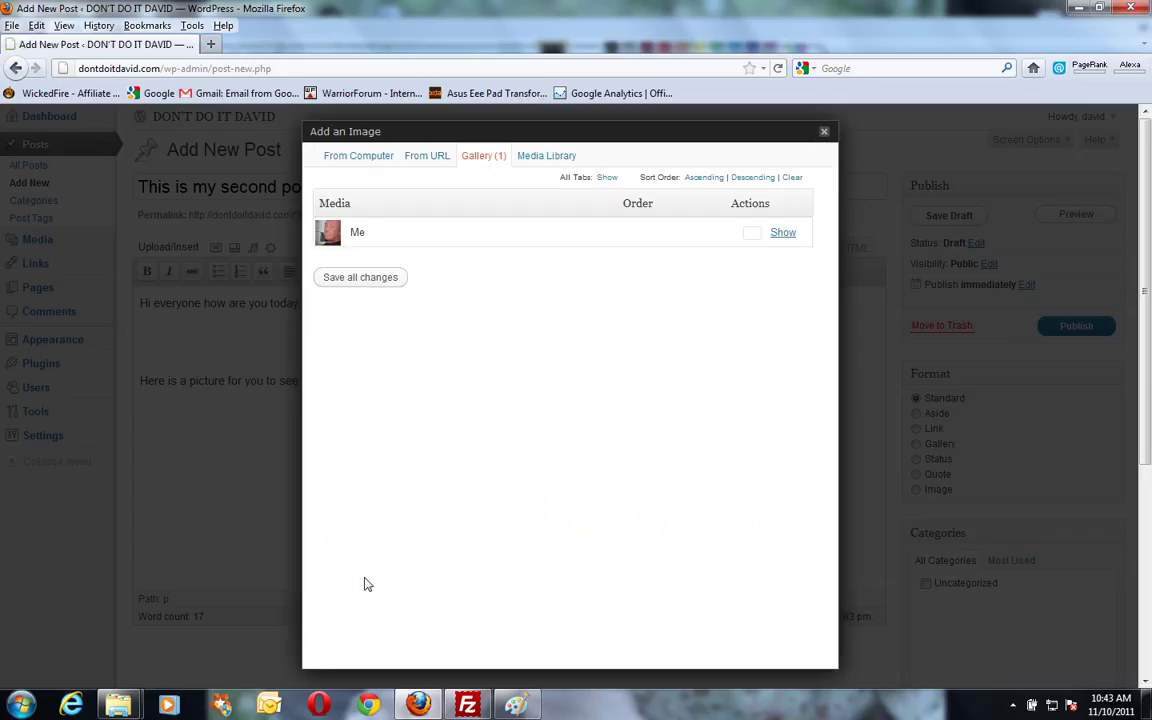
Save the image gallery's changes again and close the image dialog.
click(362, 278)
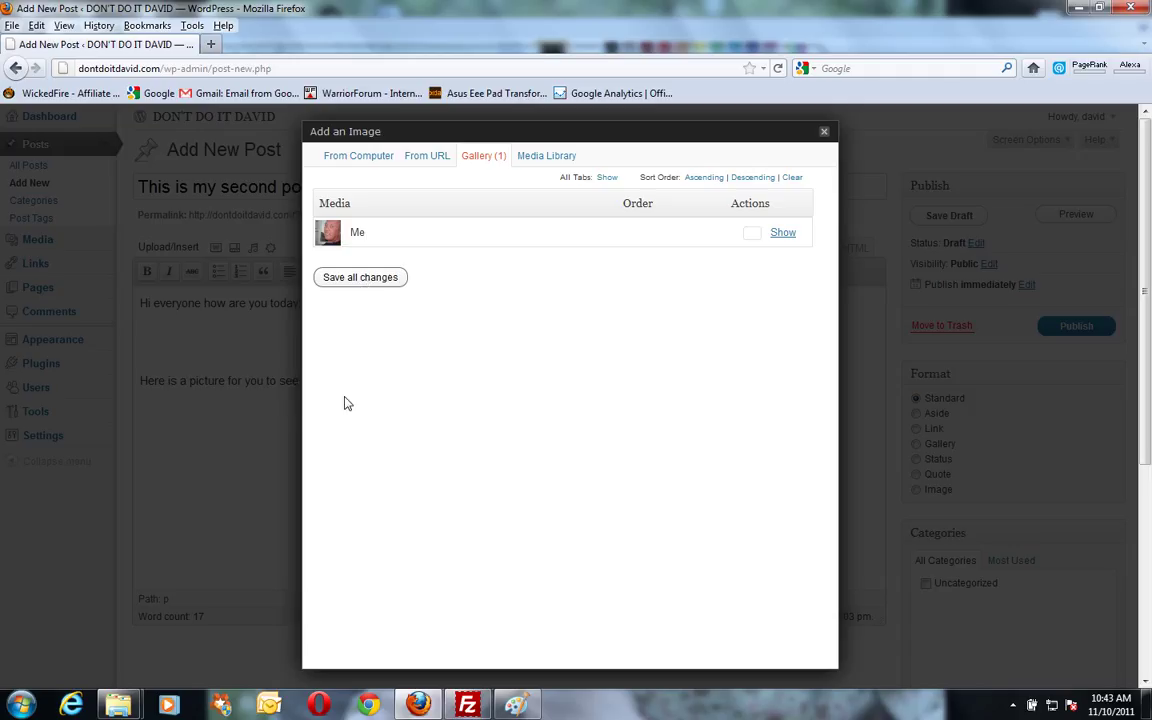
click(355, 281)
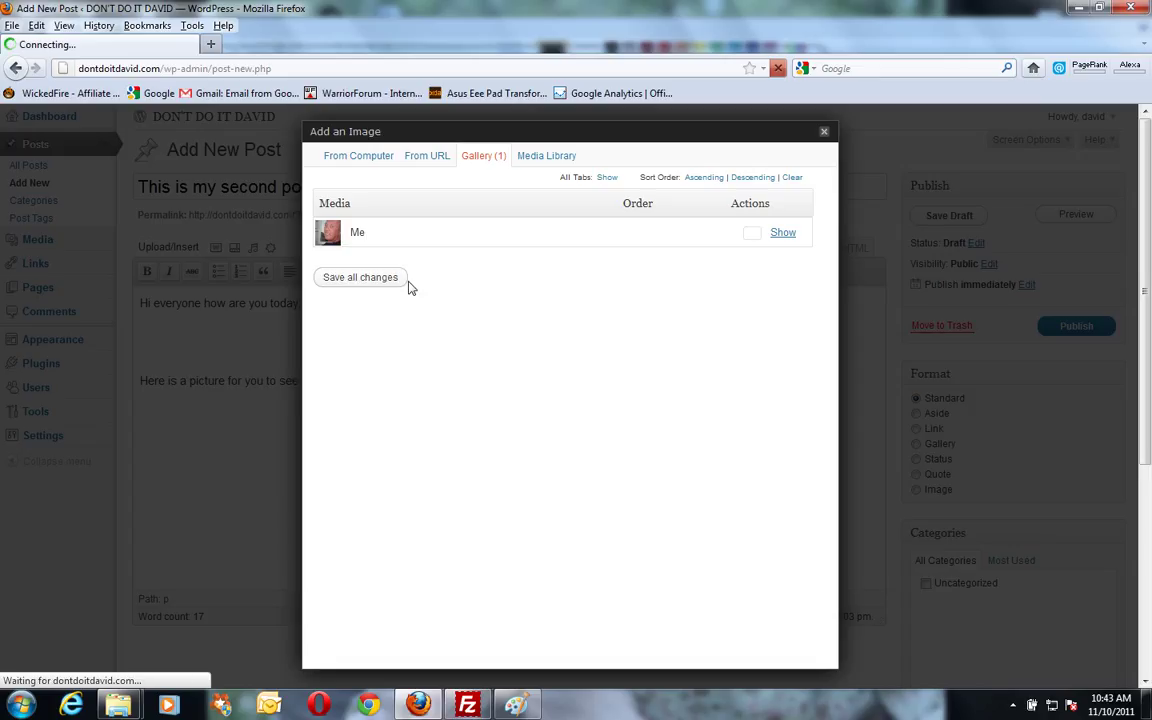
click(825, 134)
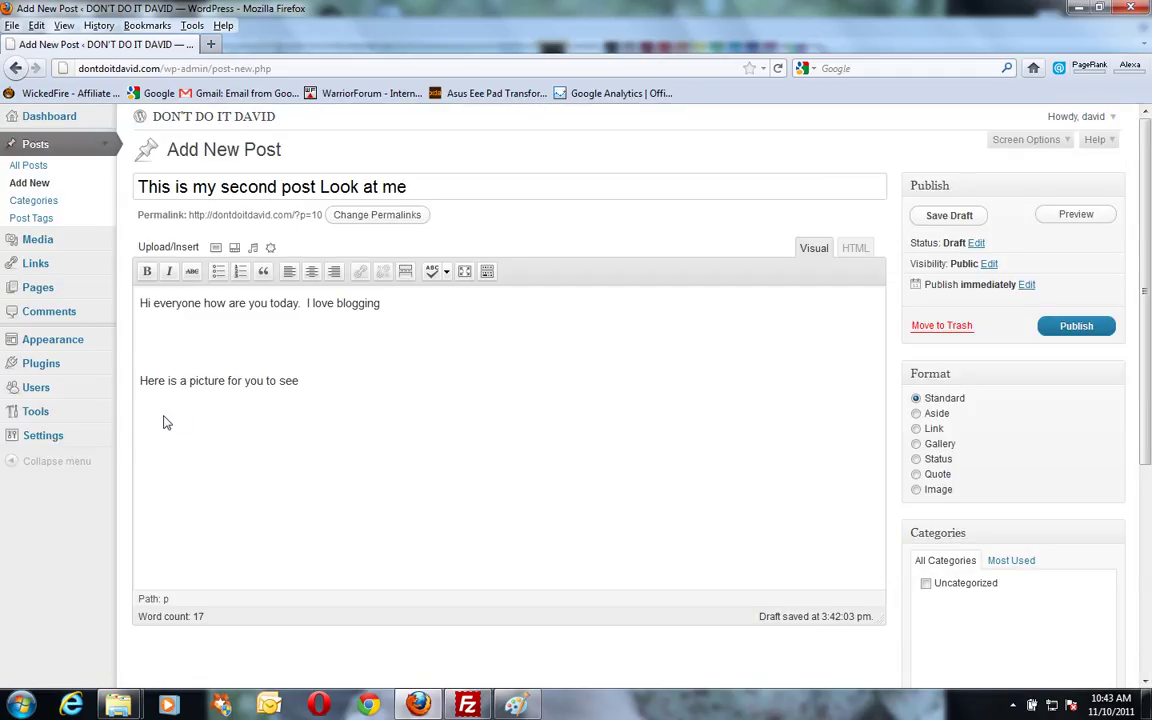
Reopen the dialog for adding an image to the post.
scroll(164, 420, down, 5)
scroll(164, 422, up, 2)
scroll(164, 425, up, 3)
click(216, 248)
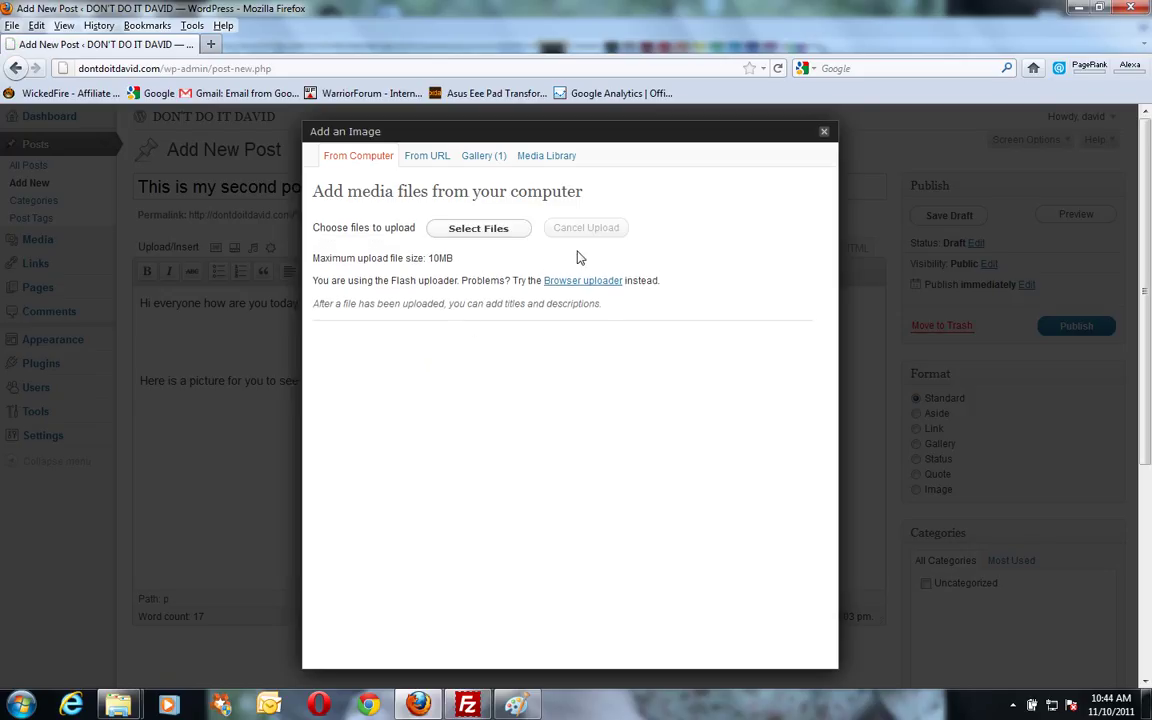
click(577, 283)
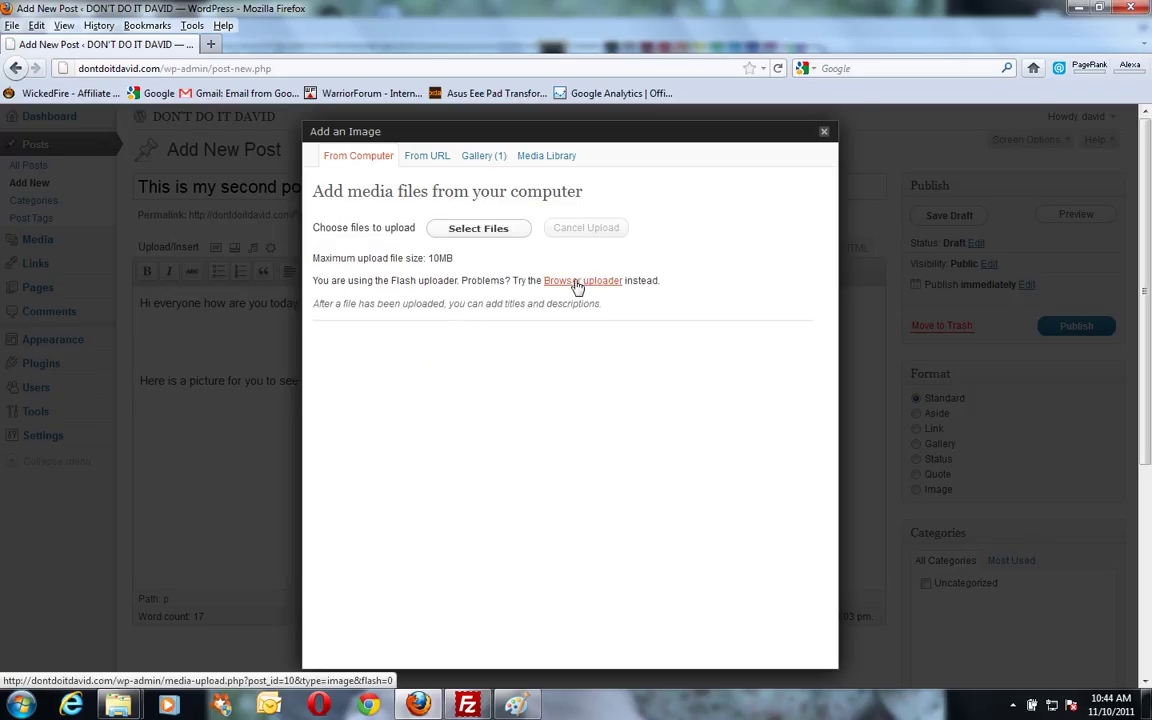
click(441, 226)
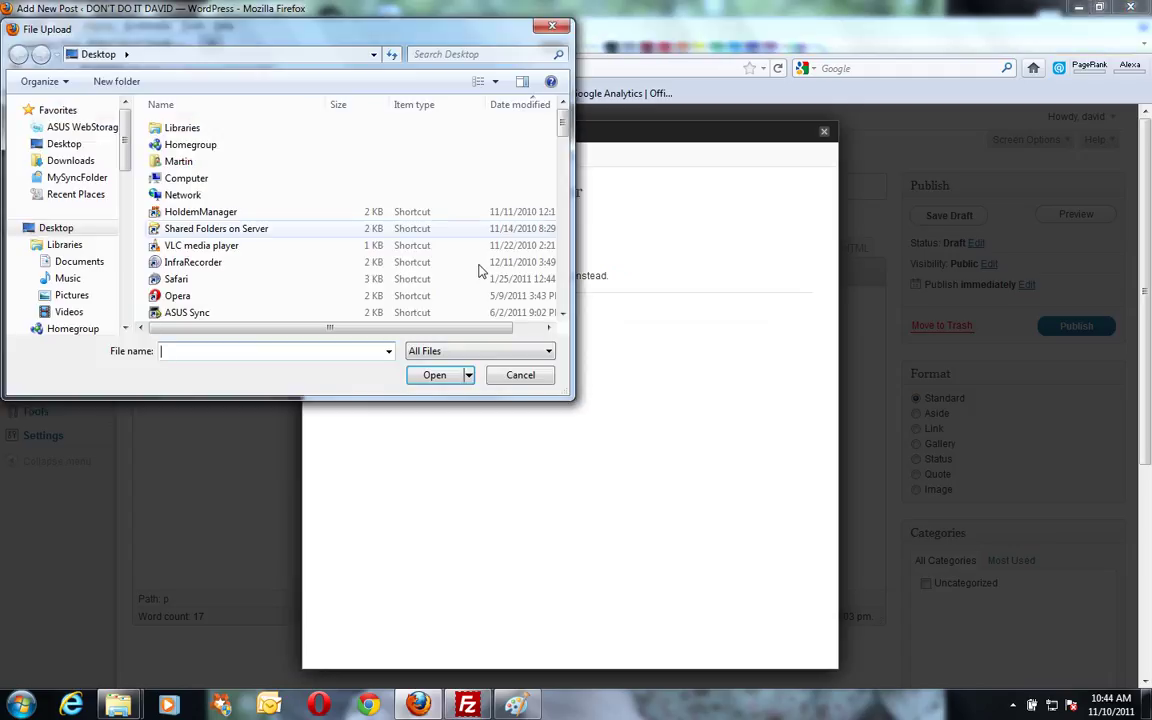
click(520, 375)
Insert the "Me" image from the post's gallery into the post at Medium size with no alignment.
click(481, 158)
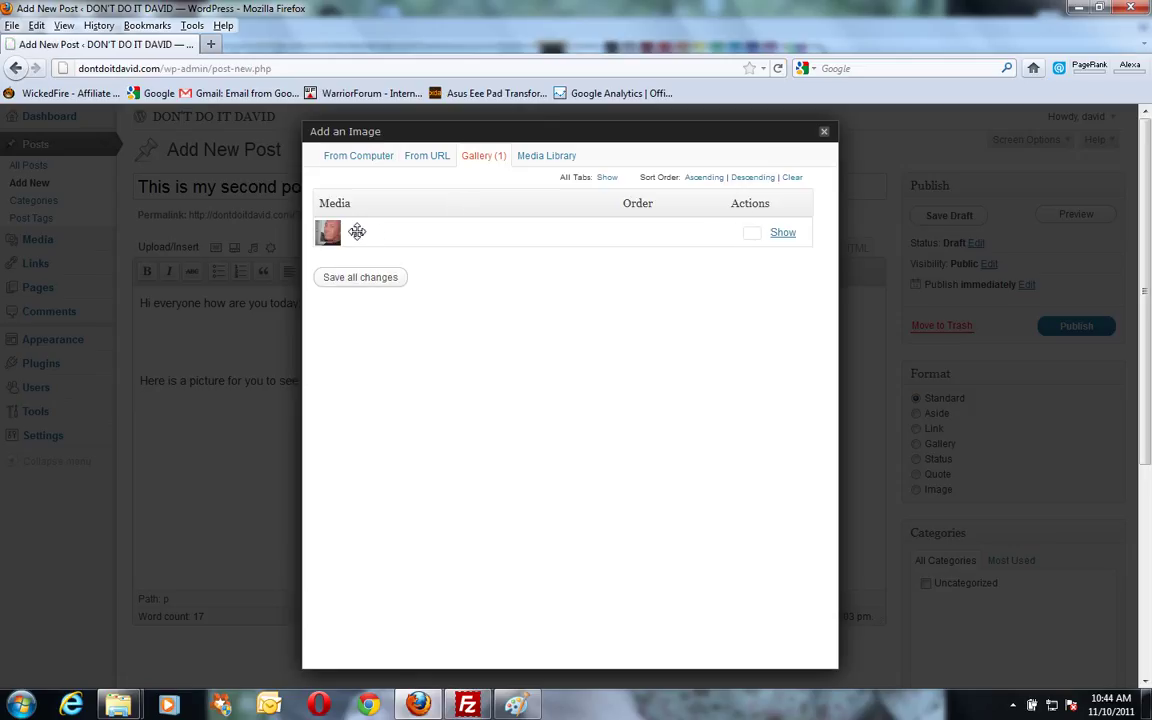
click(783, 233)
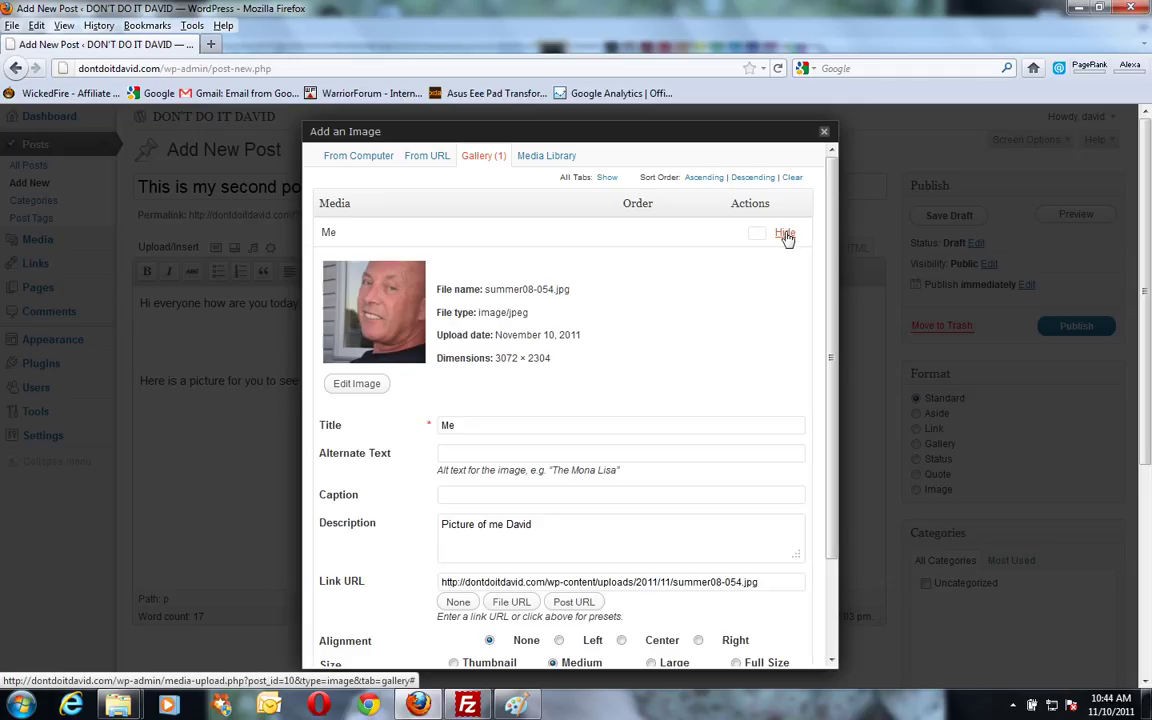
scroll(615, 365, down, 1)
scroll(615, 365, down, 1)
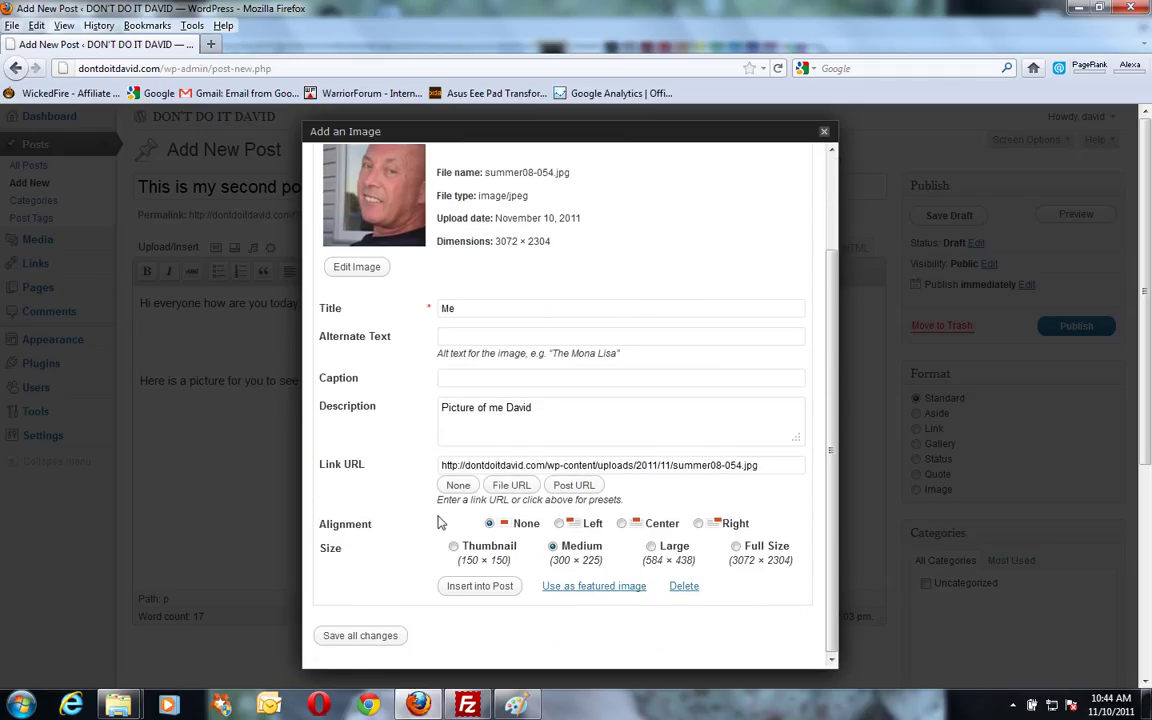
scroll(420, 538, down, 3)
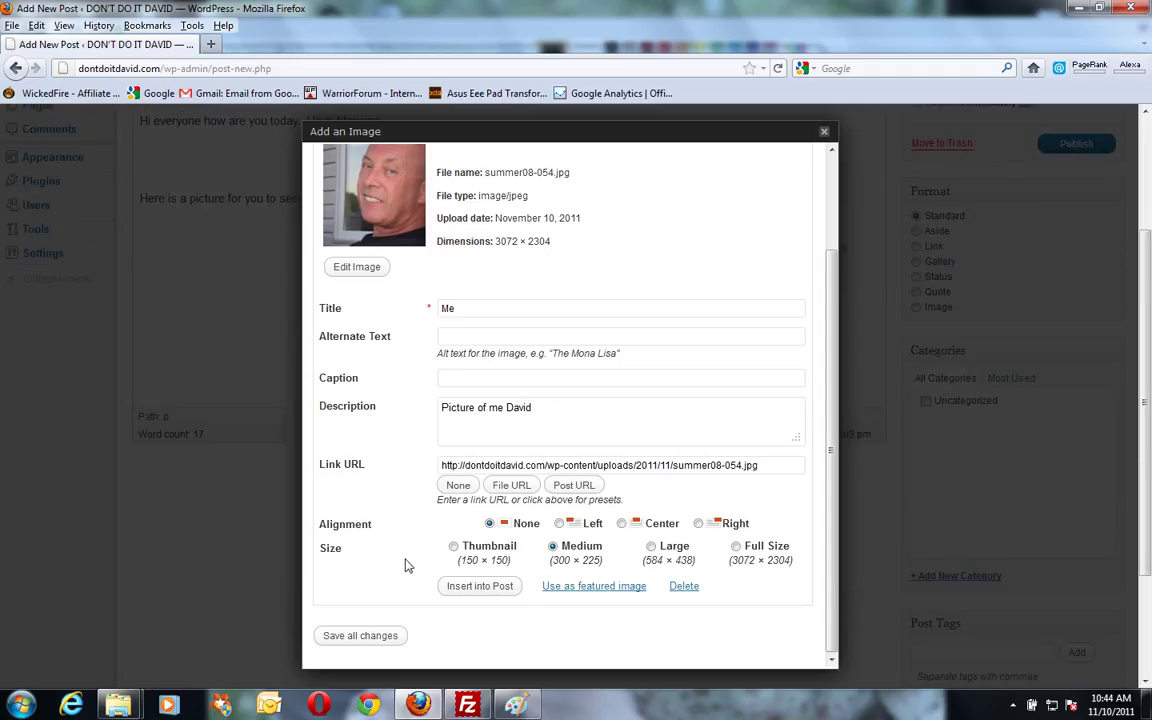
click(483, 587)
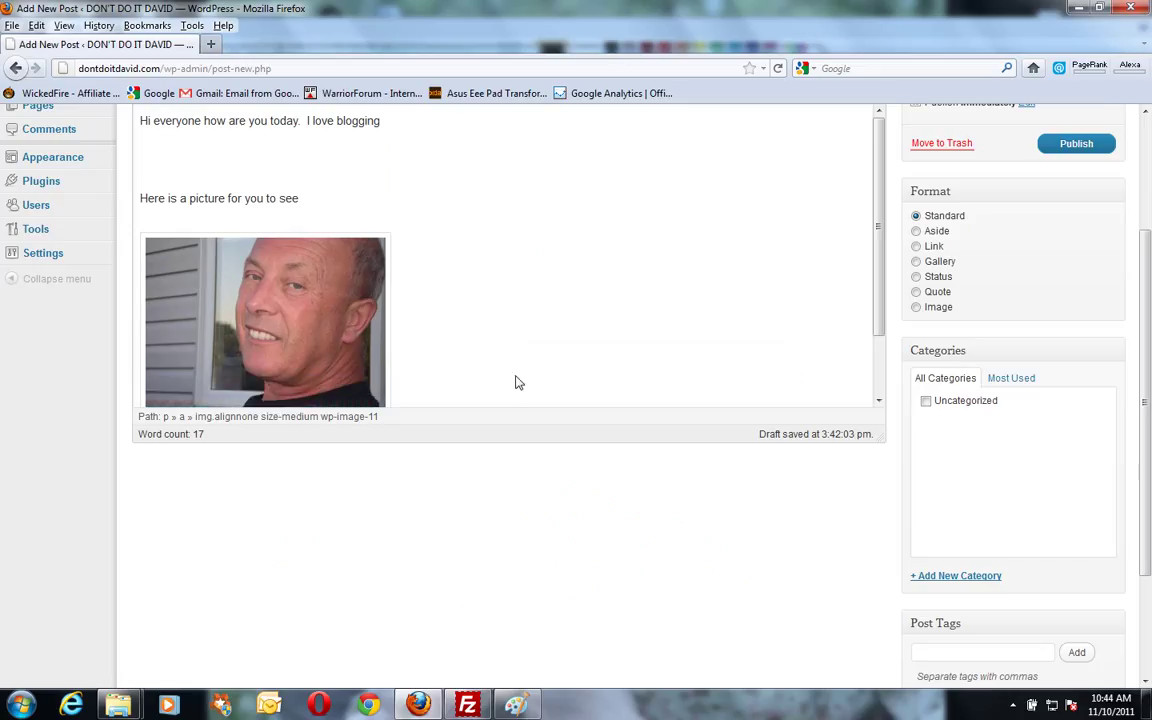
Save the post as a draft and open its preview.
scroll(518, 383, up, 3)
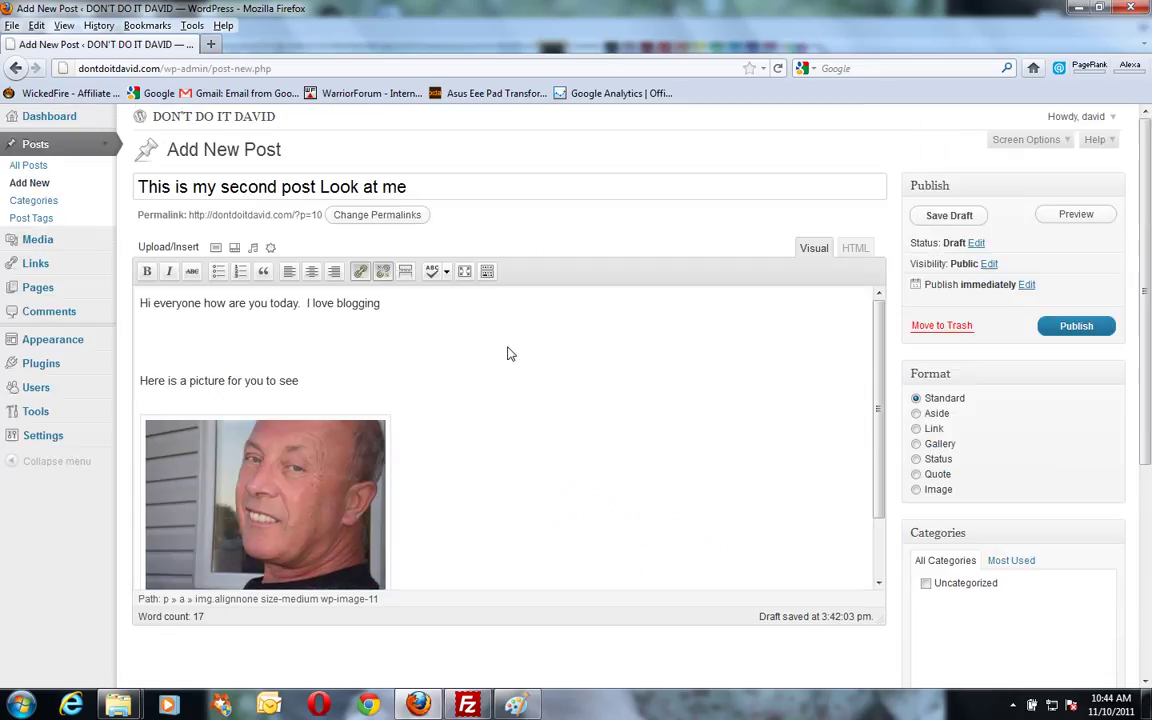
click(938, 216)
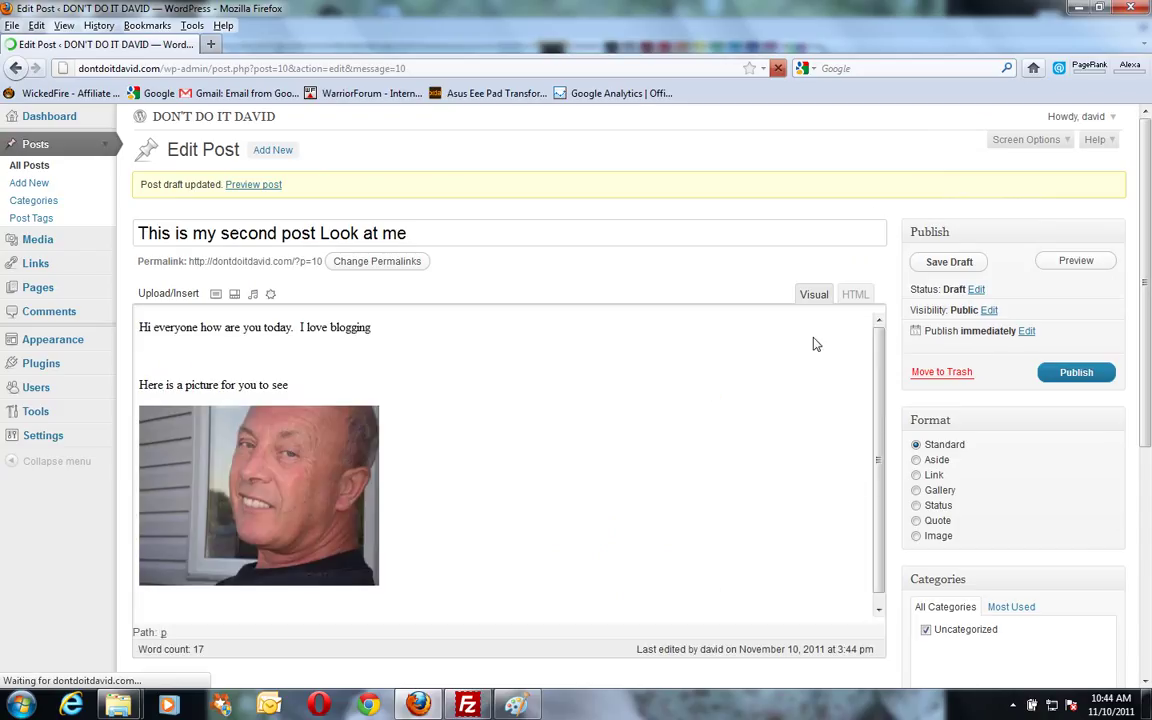
click(1075, 262)
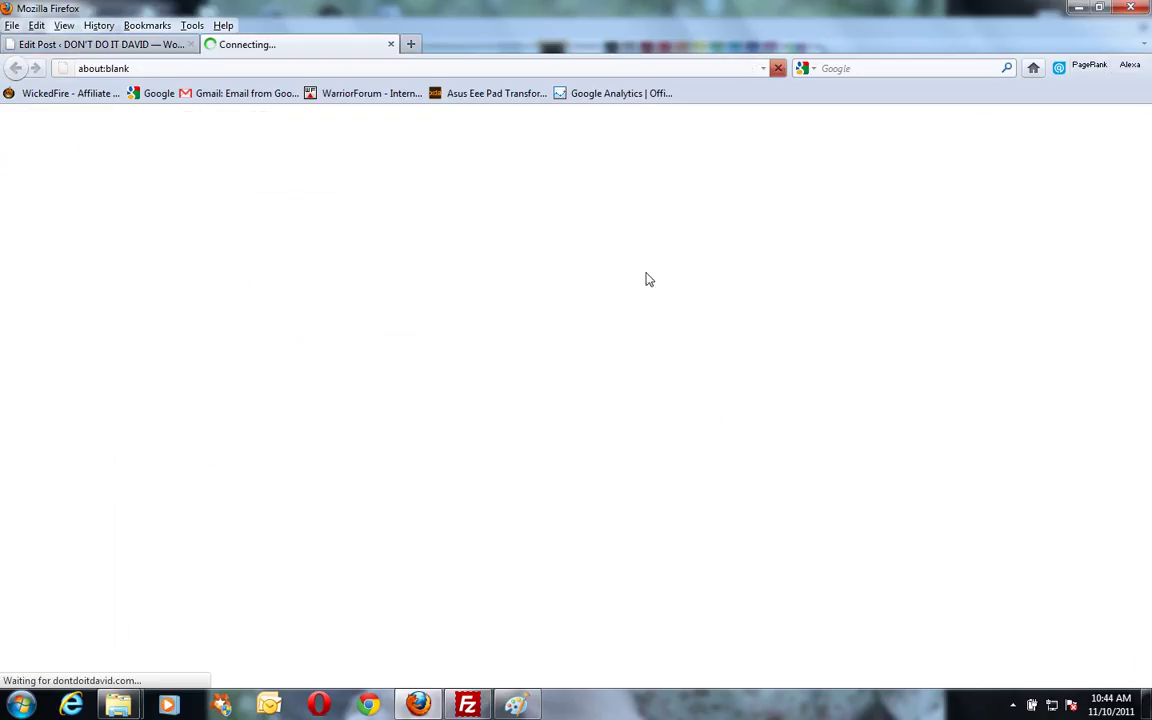
Review the previewed second post's title, text and picture from top to bottom.
scroll(291, 363, down, 10)
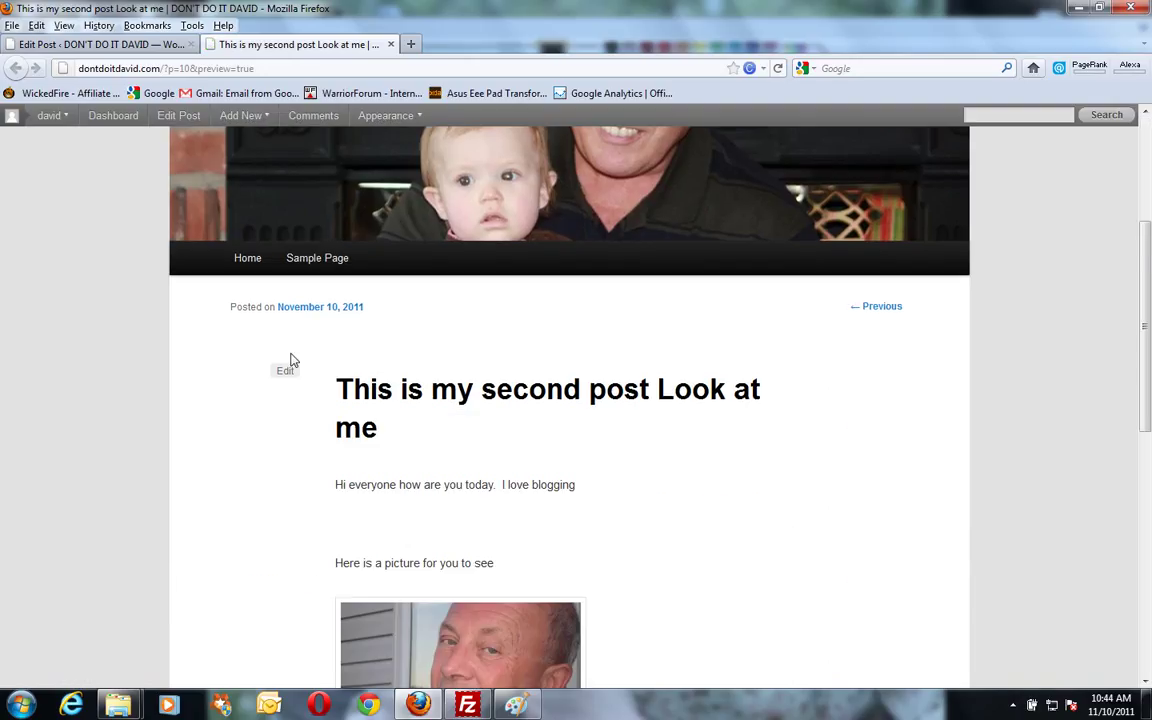
scroll(313, 373, down, 3)
scroll(311, 375, up, 6)
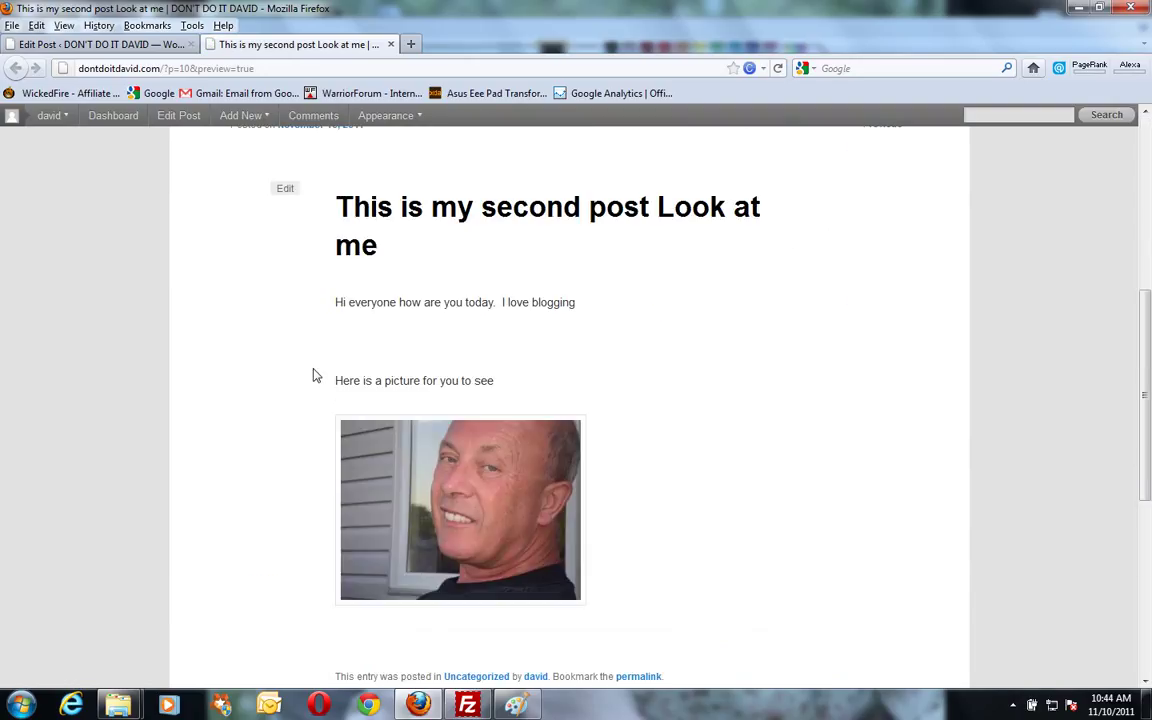
scroll(309, 378, up, 3)
scroll(147, 391, up, 3)
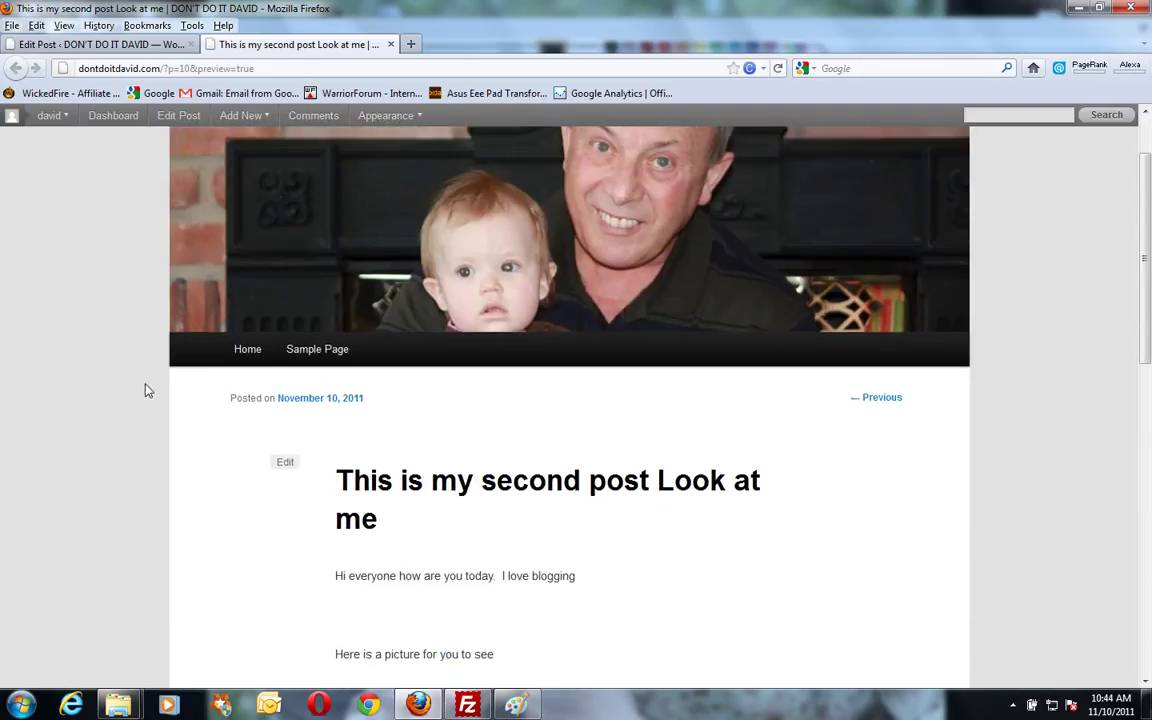
Return to the post editor, check the publish date settings without changing them, and publish the post immediately.
click(100, 44)
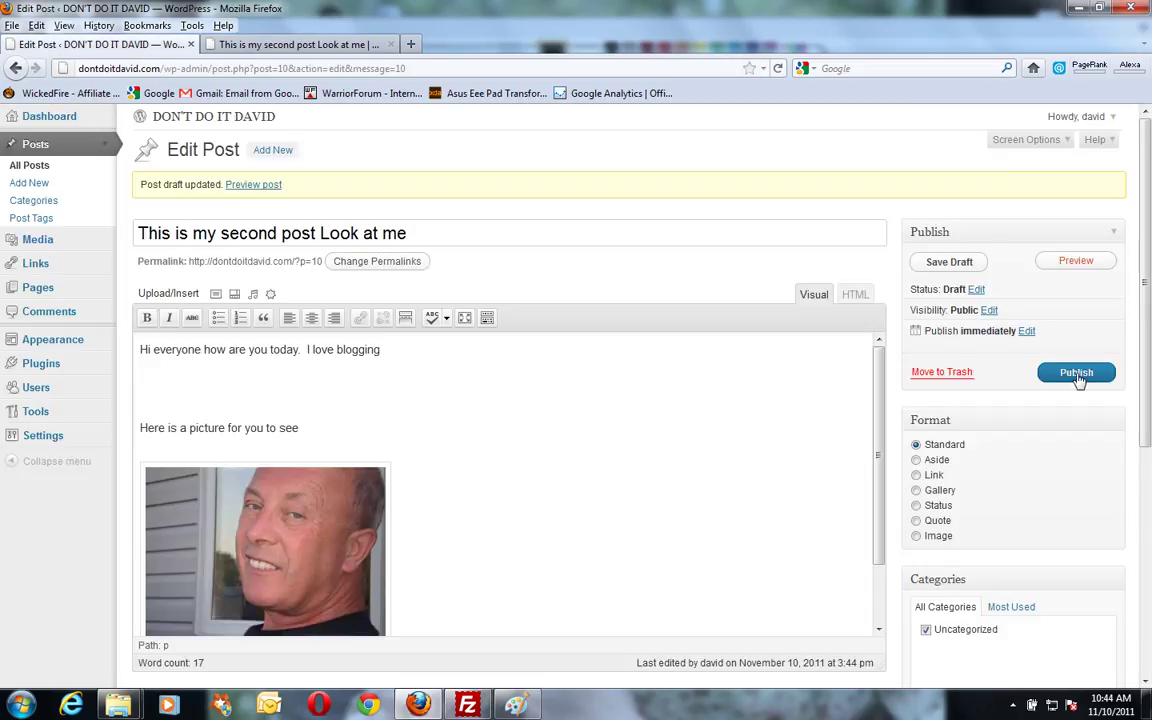
click(1027, 332)
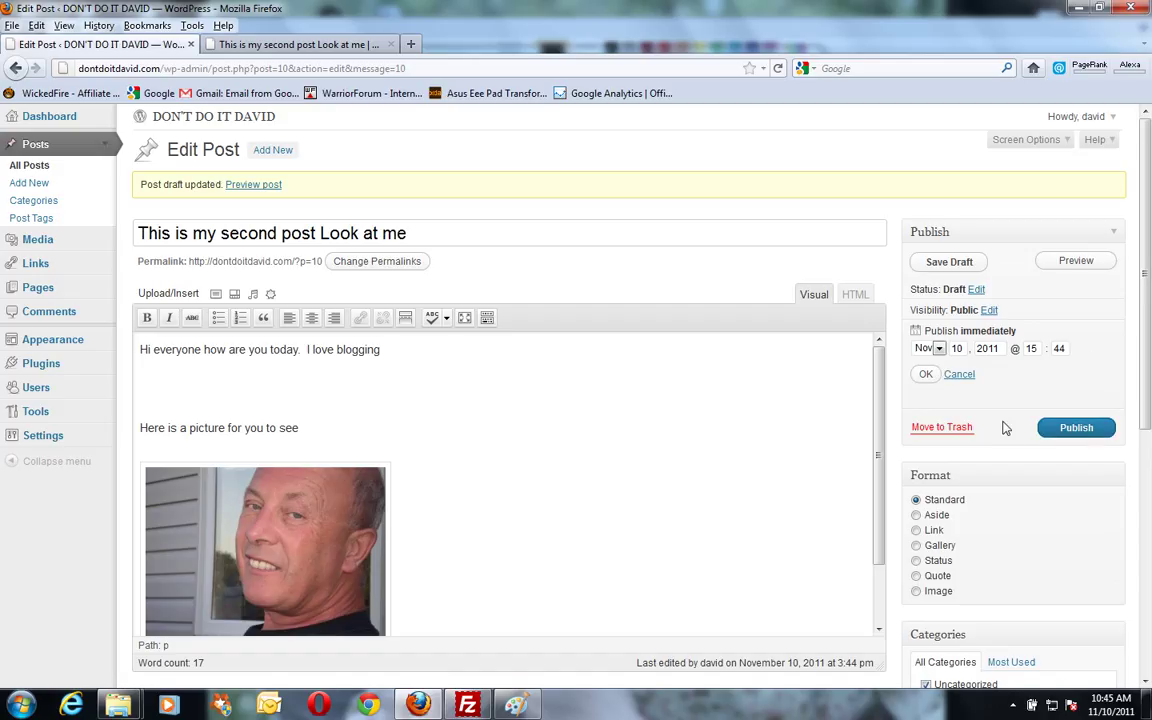
click(959, 374)
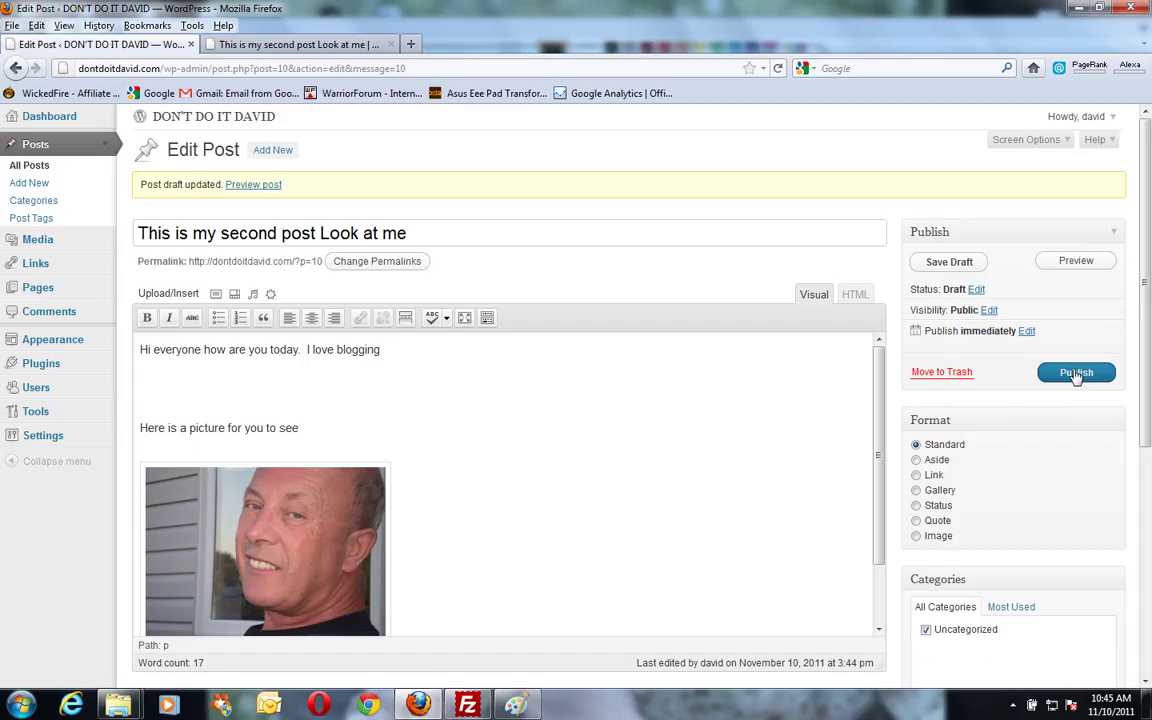
click(1076, 374)
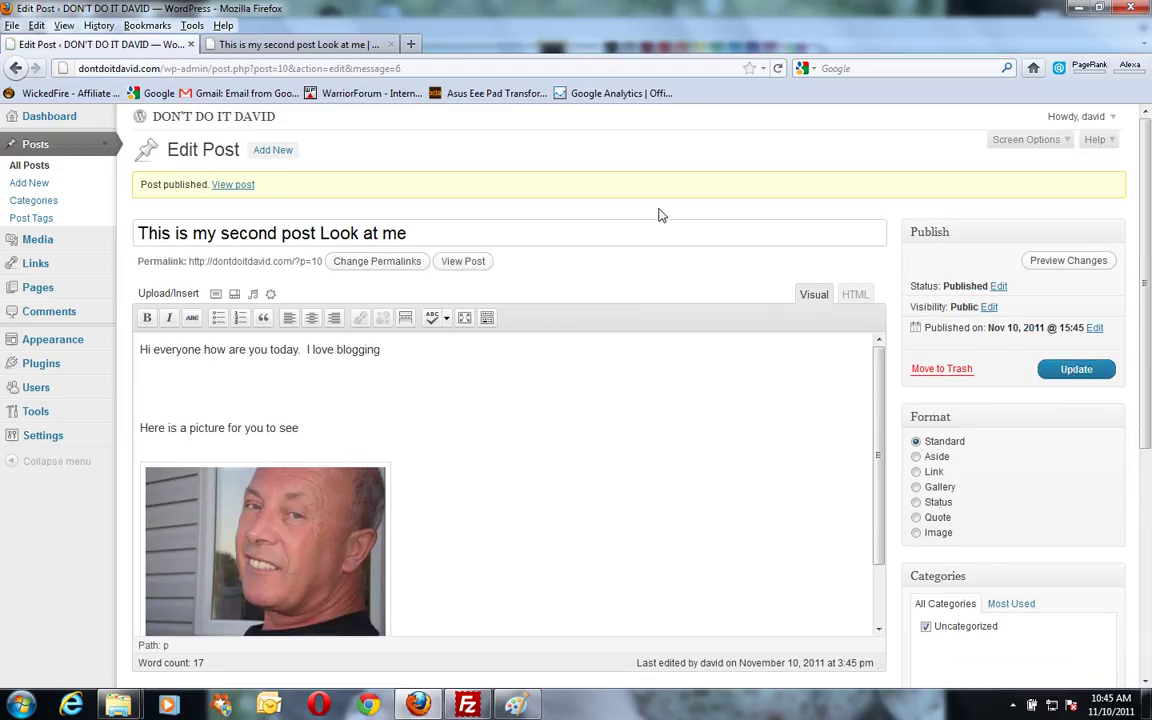
Open the live blog at dontdoitdavid.com in a new browser tab.
click(412, 46)
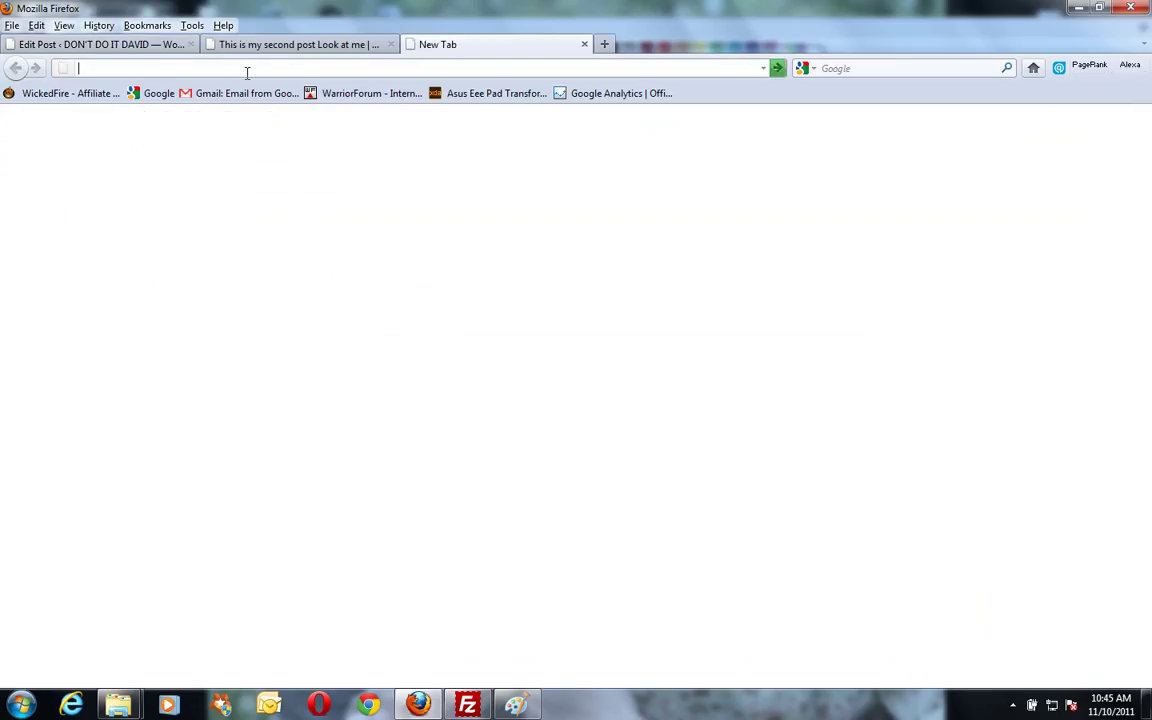
text(do)
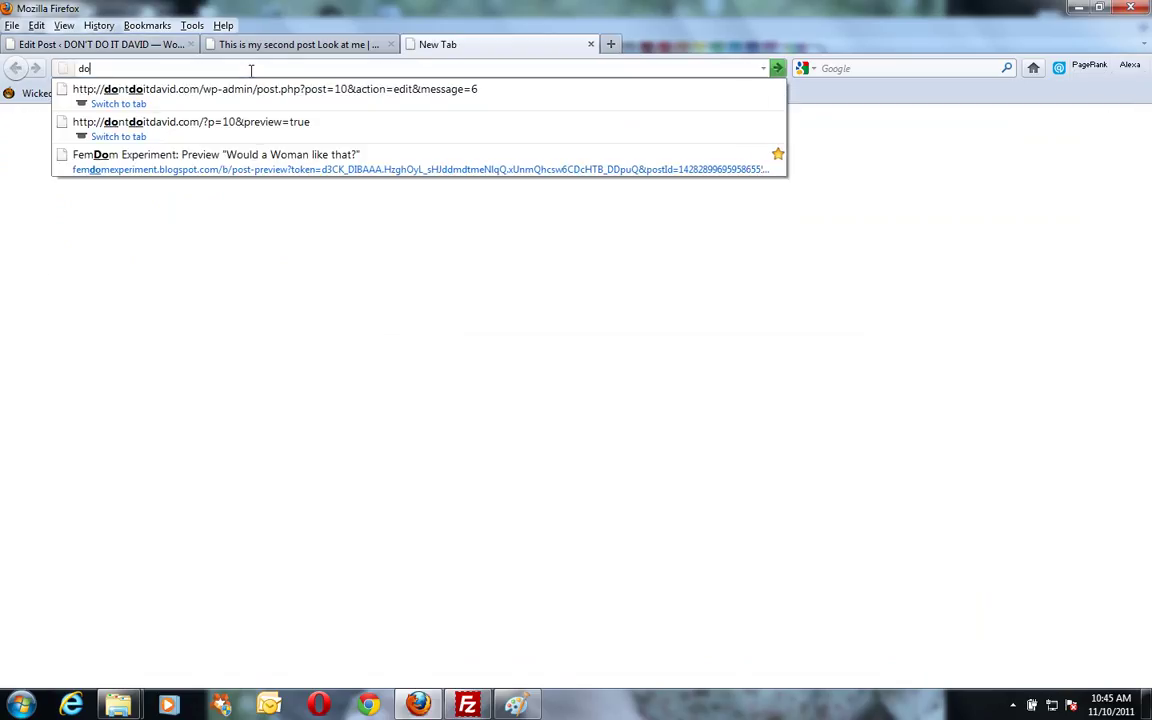
text(ntdoit)
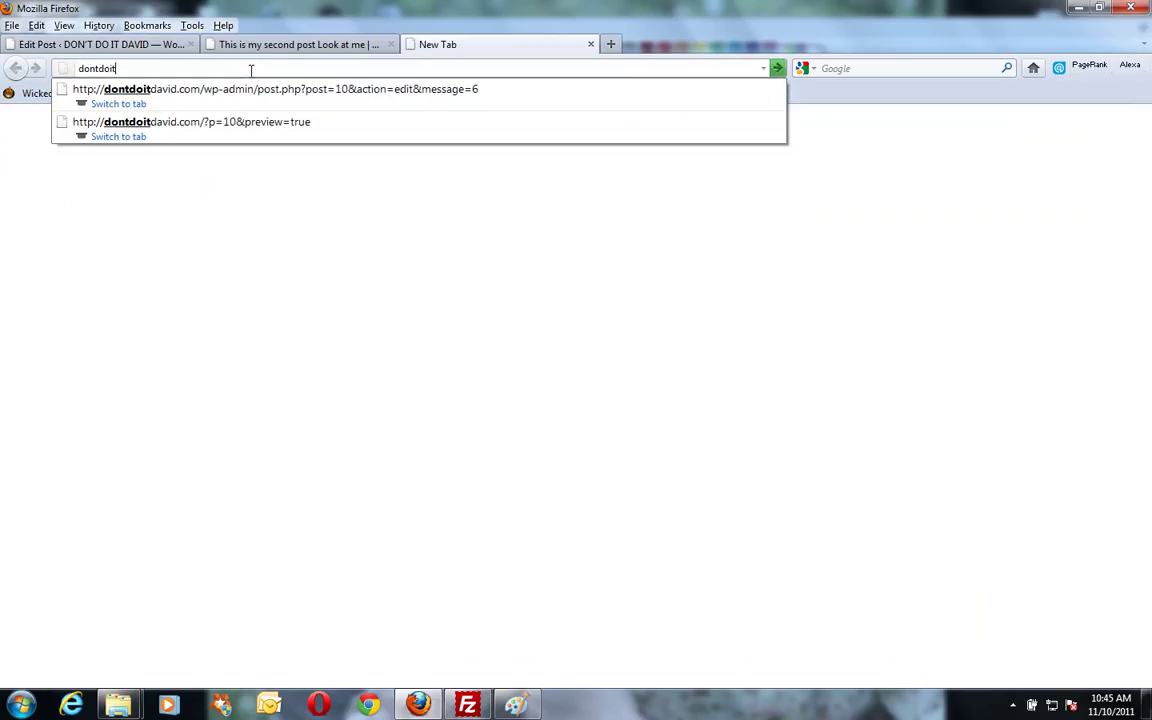
text(david.com)
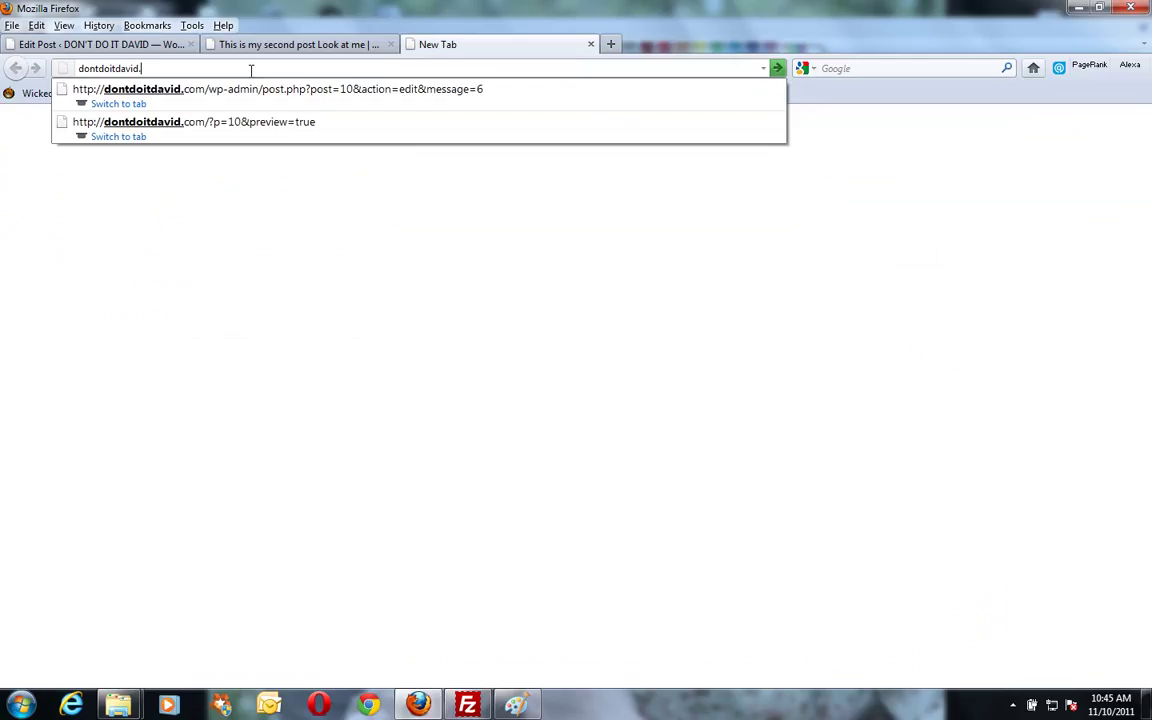
key(Return)
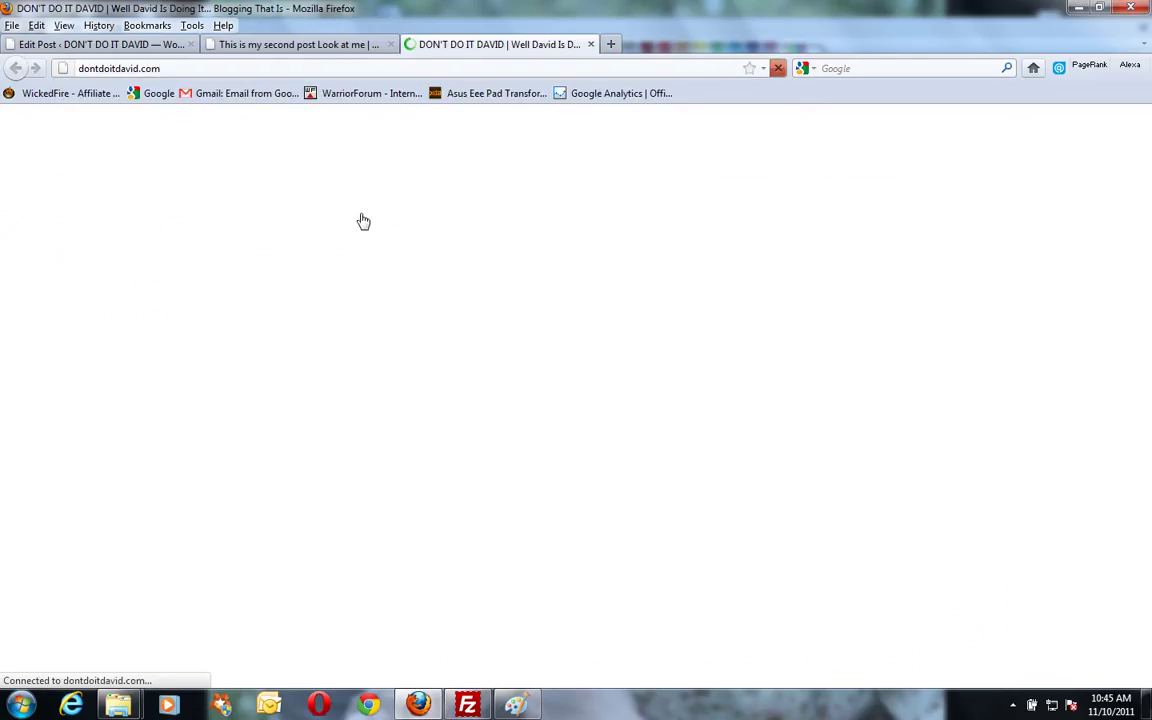
Examine the blog's front page to check how the newly published post and the earlier post are shown.
scroll(205, 242, down, 3)
scroll(192, 245, down, 12)
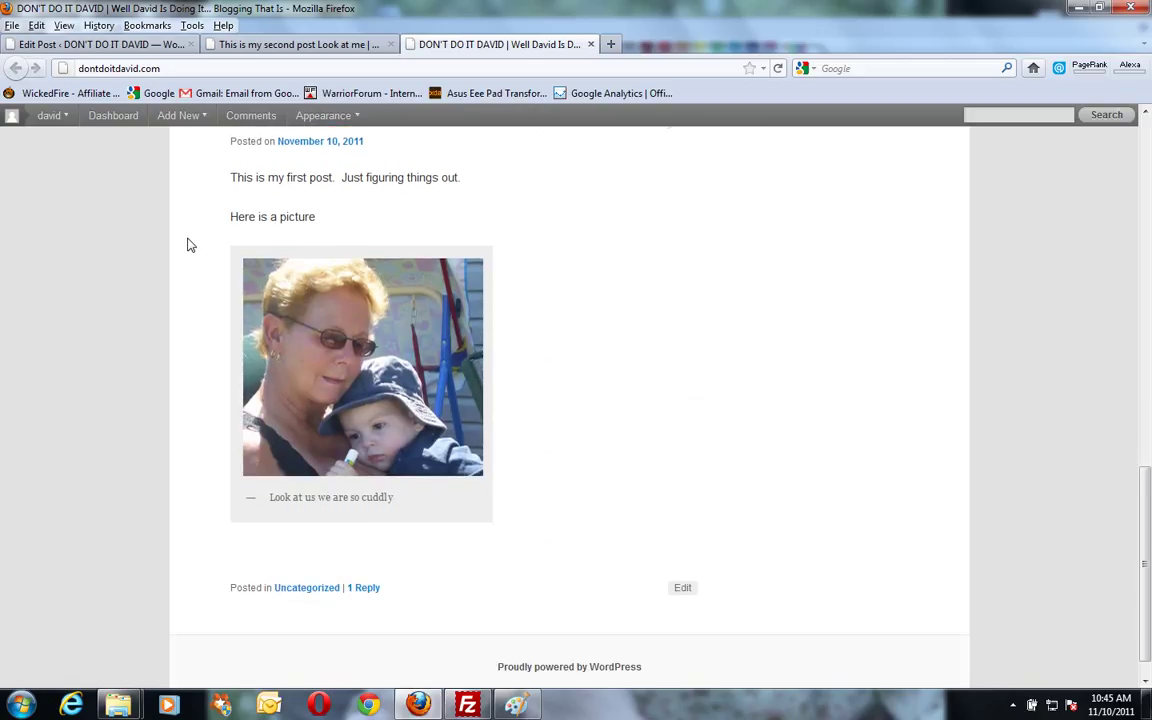
scroll(190, 245, up, 10)
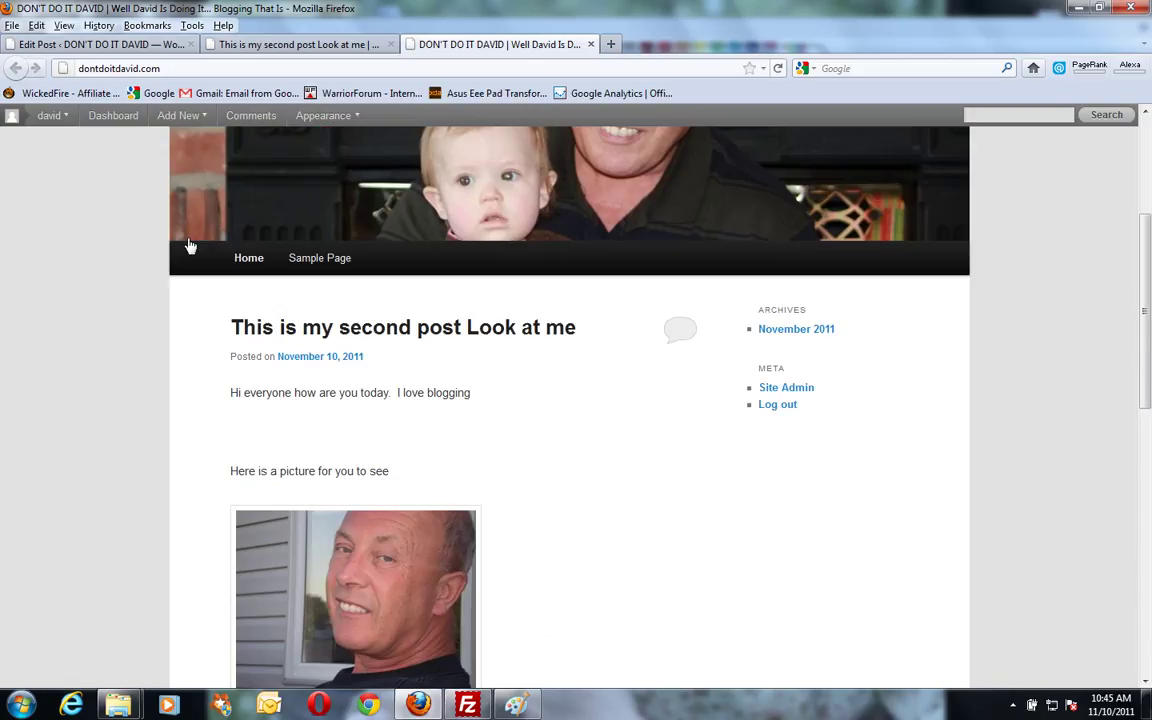
scroll(190, 245, up, 5)
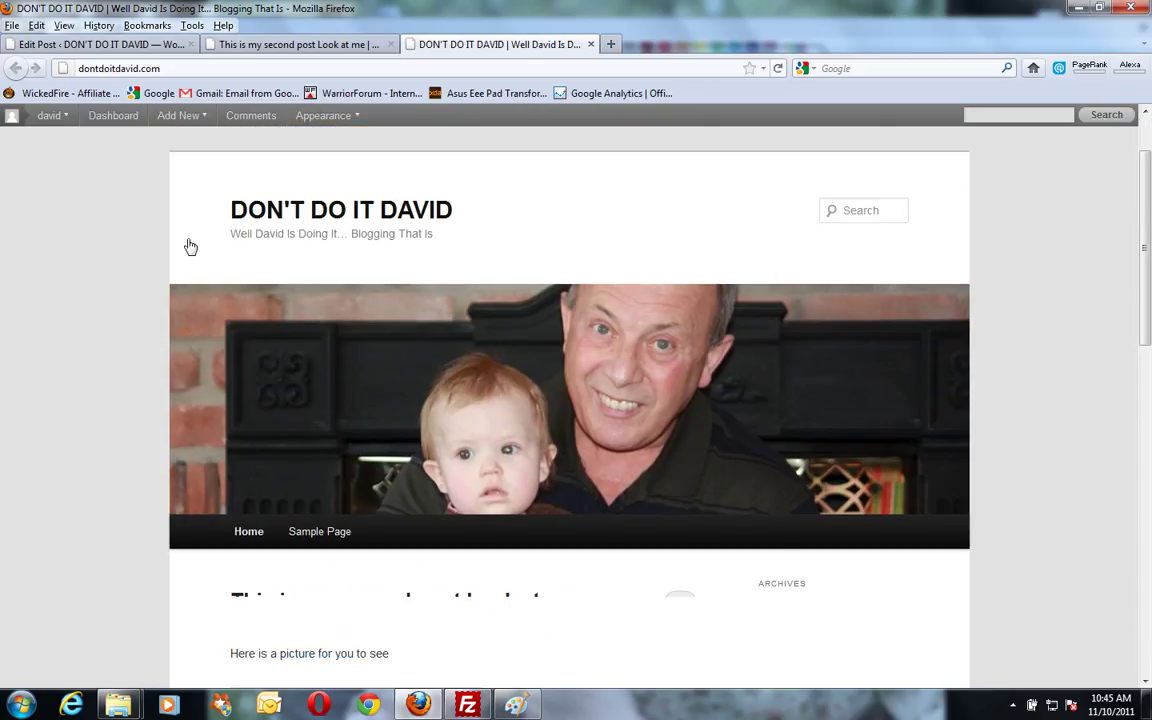
scroll(190, 245, down, 2)
scroll(190, 245, up, 2)
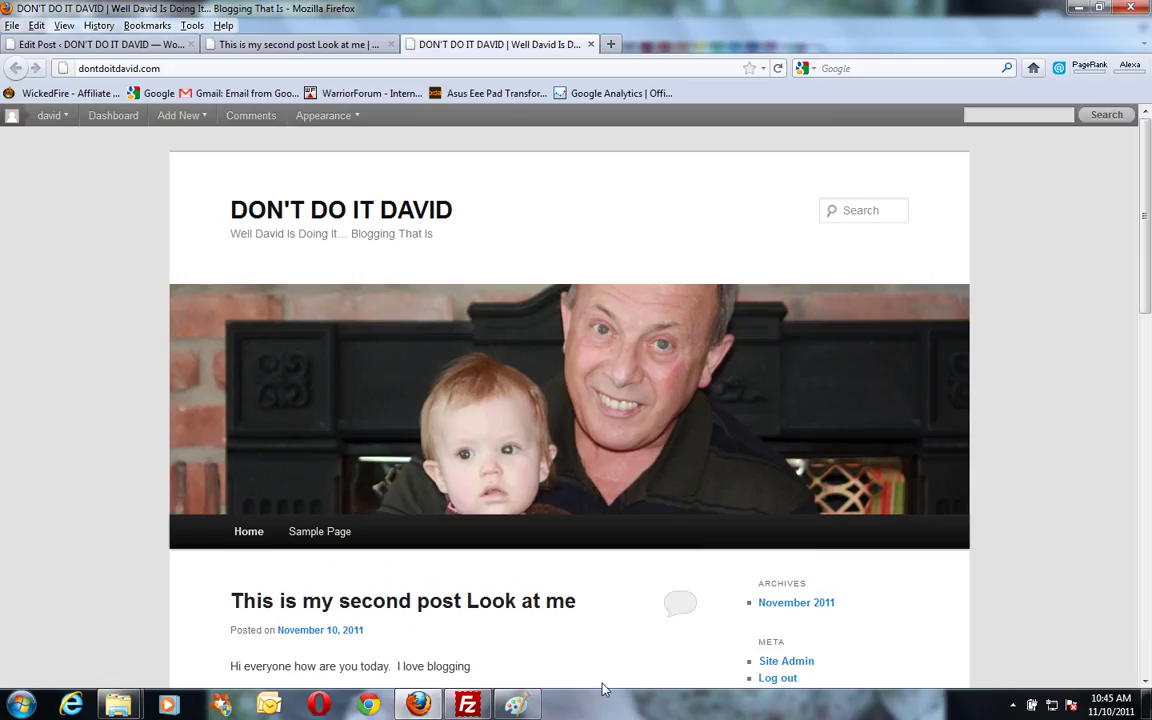
click(1012, 705)
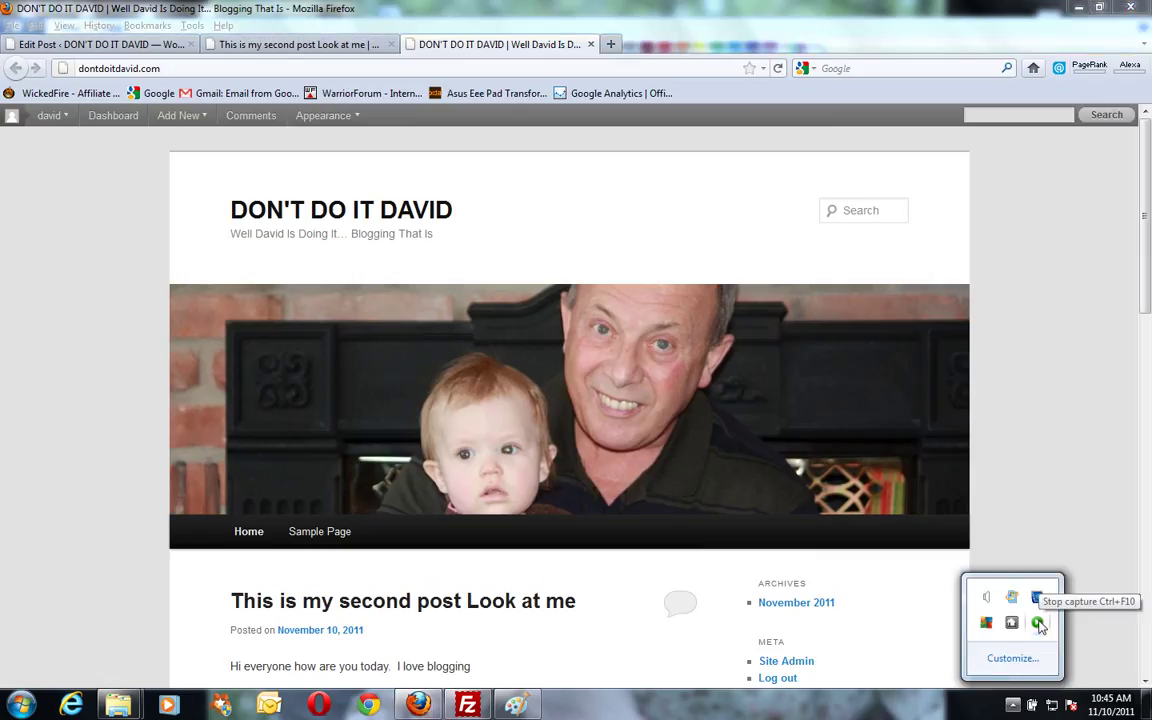
right_click(1039, 624)
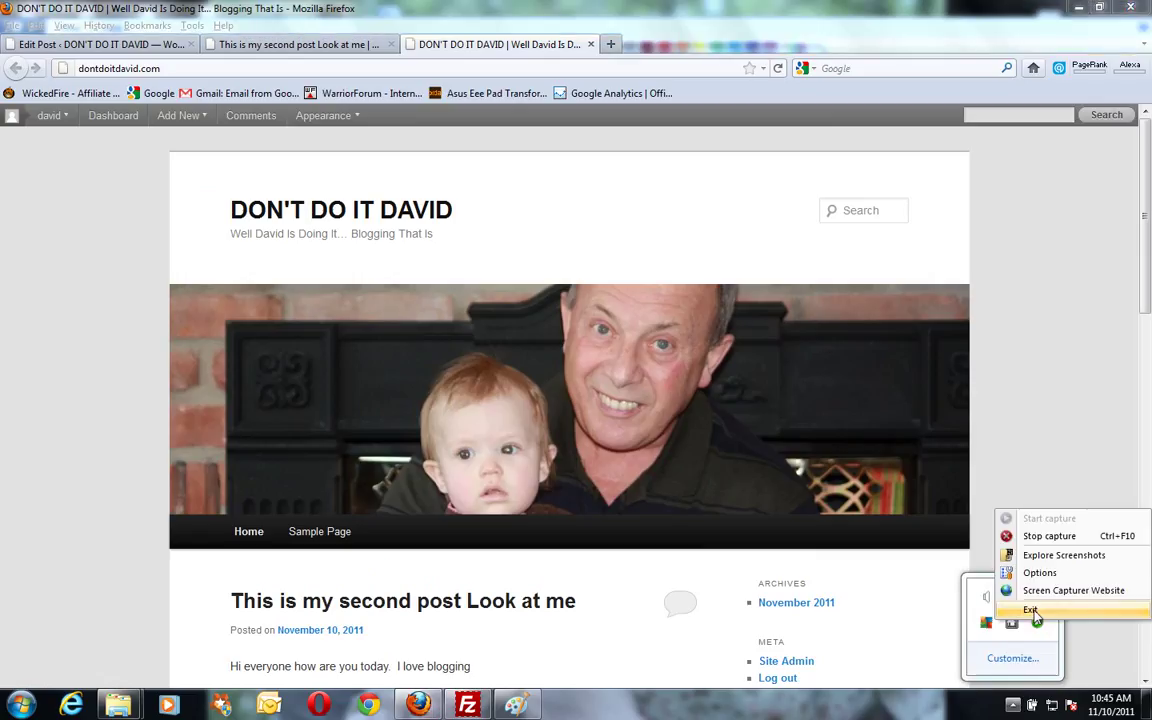